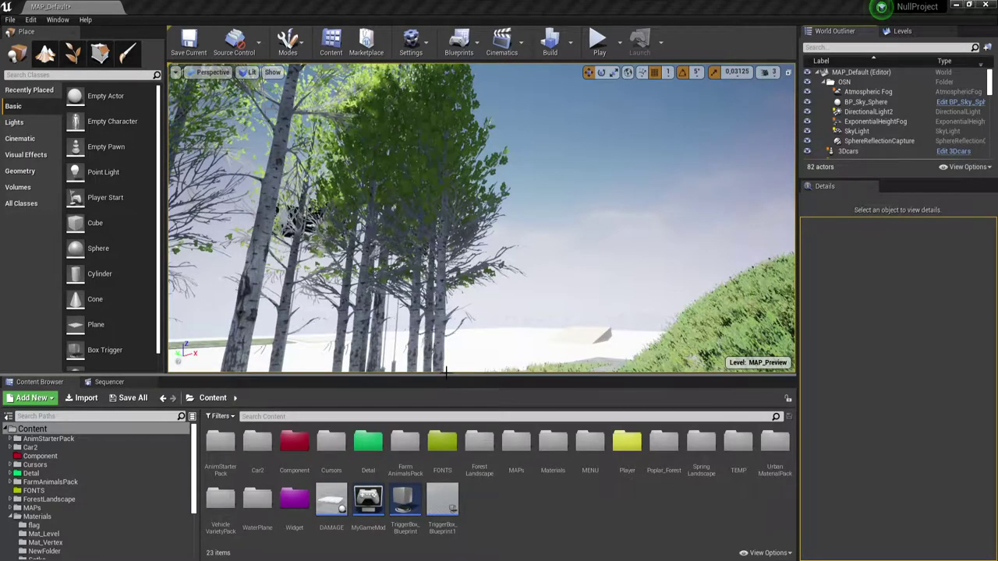
Step: Enlarge the viewport, face the character, then run and stop a test play of the level
{"action": "left_click_drag", "start_coordinate": [446, 379], "coordinate": [446, 392]}
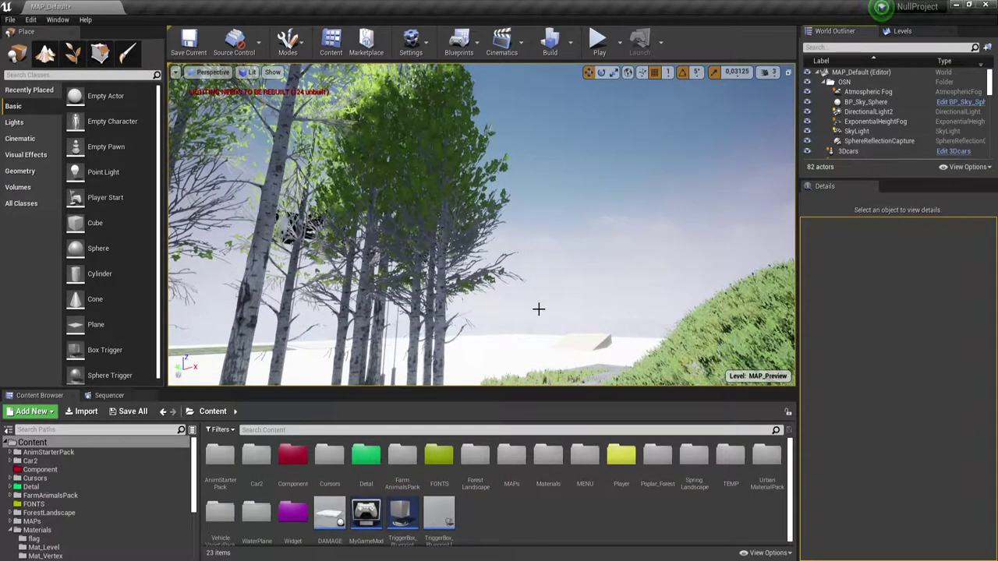
{"action": "mouse_move", "coordinate": [537, 308]}
{"action": "right_mouse_down"}
{"action": "mouse_move", "coordinate": [468, 312]}
{"action": "mouse_move", "coordinate": [499, 312]}
{"action": "right_mouse_up"}
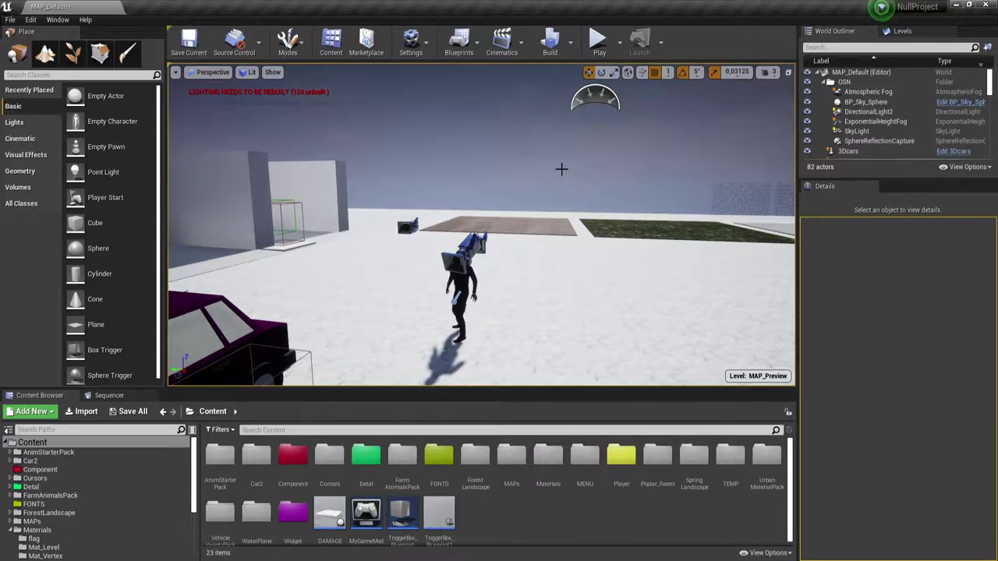
{"action": "left_click", "coordinate": [598, 45]}
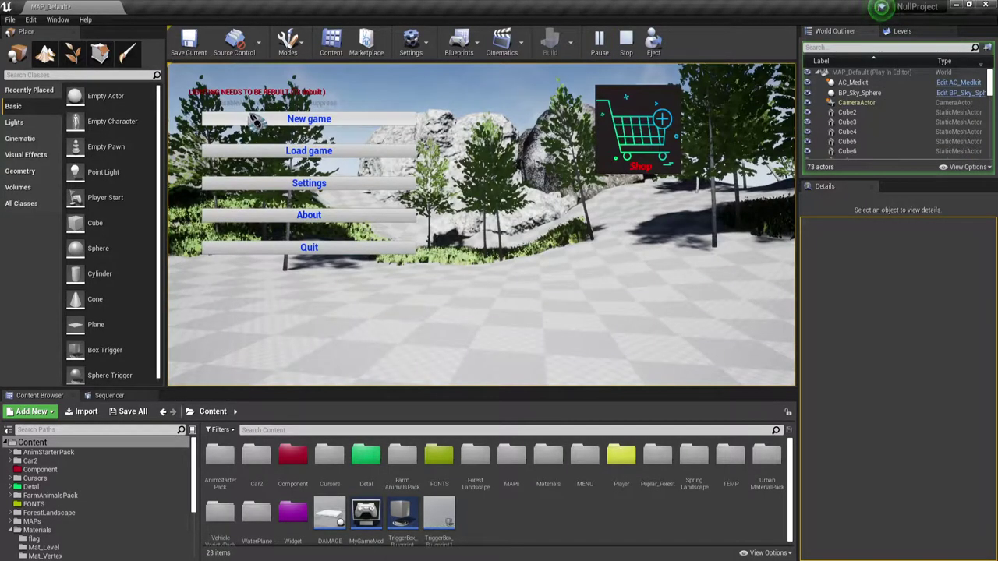
{"action": "left_click", "coordinate": [254, 119]}
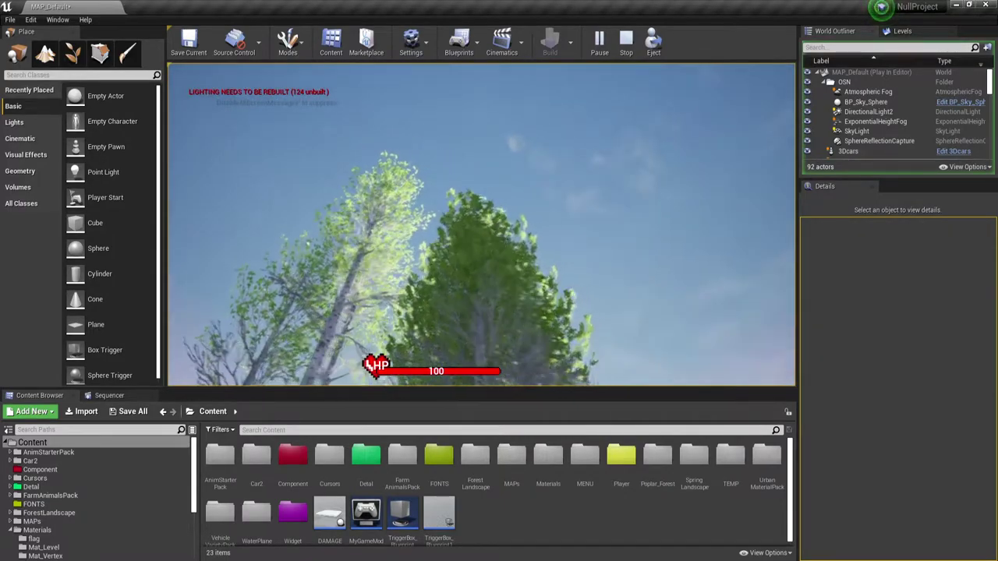
{"action": "key", "text": "Escape"}
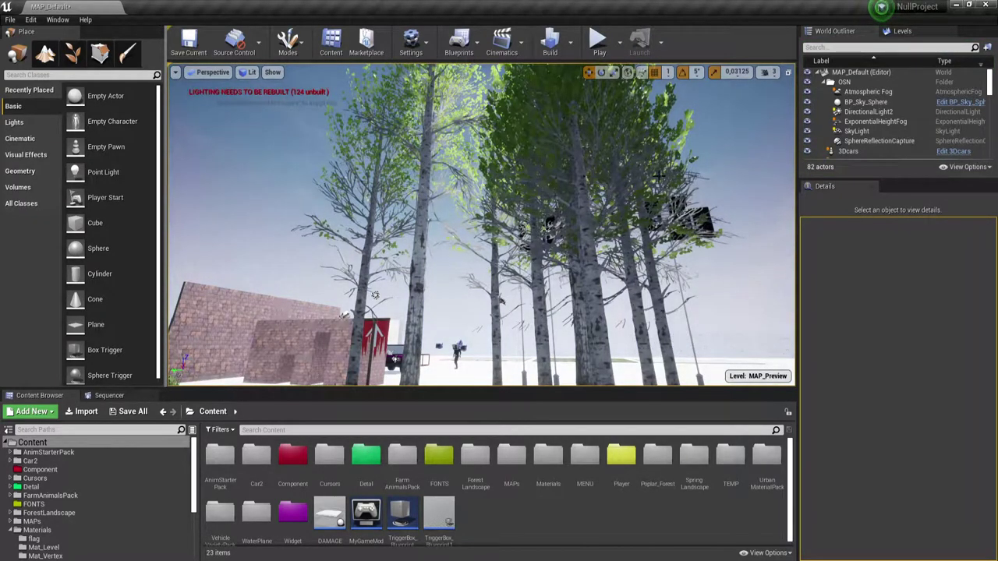
Step: Select DirectionalLight2, filter its Details for 'shaft', and enable Light Shaft Bloom
{"action": "left_click", "coordinate": [869, 111]}
{"action": "type", "text": "shaft"}
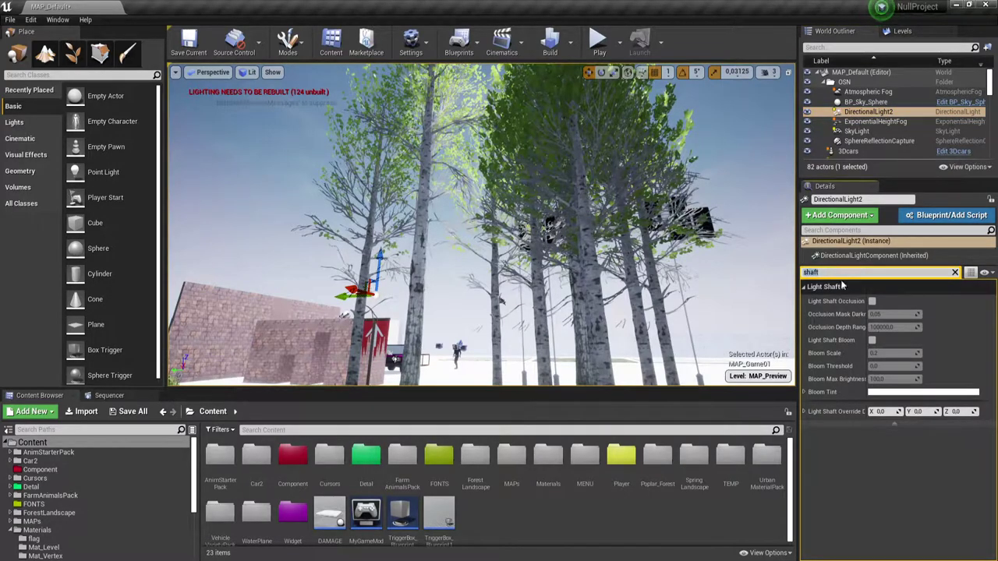
{"action": "left_click", "coordinate": [955, 273]}
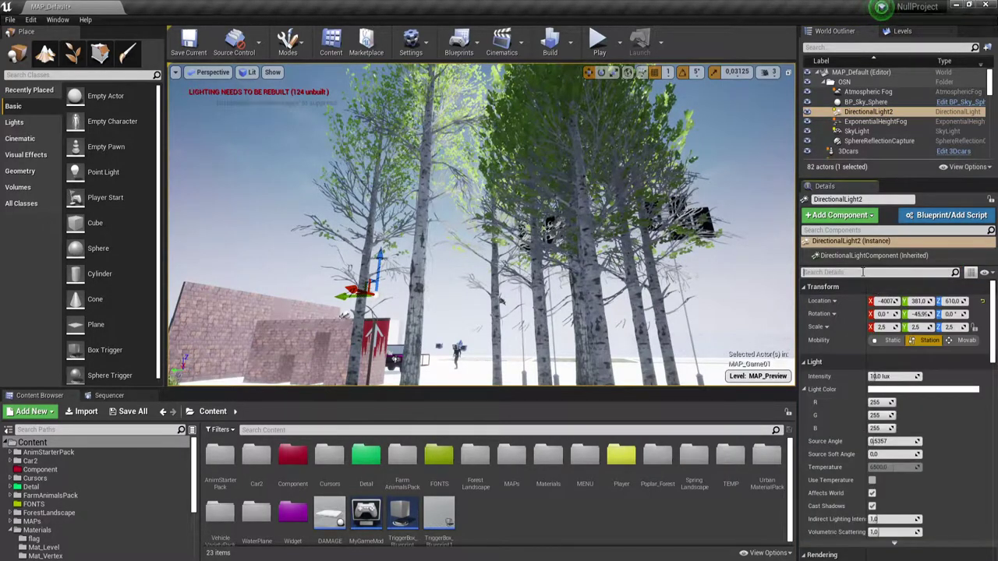
{"action": "left_click", "coordinate": [862, 272]}
{"action": "type", "text": "sp"}
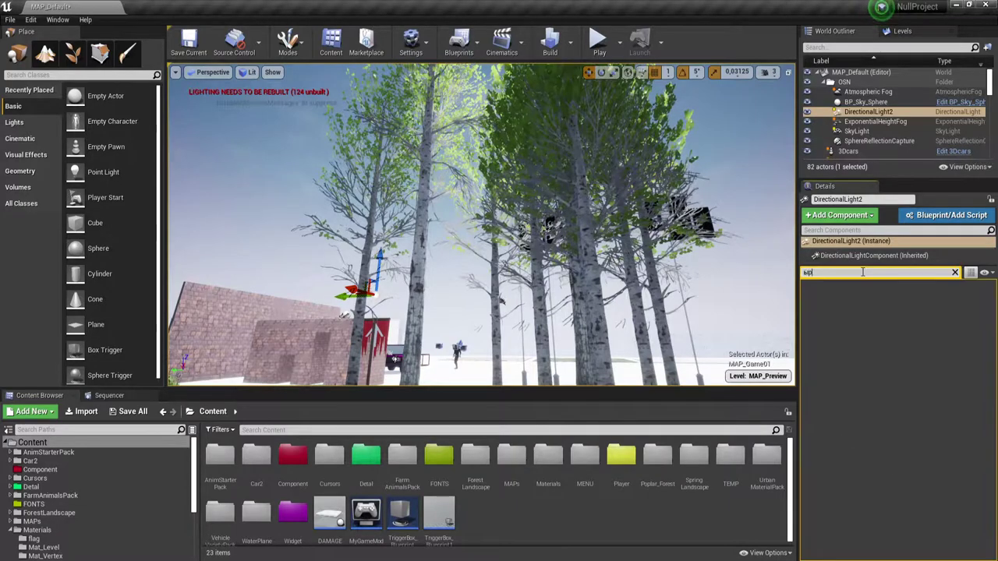
{"action": "type", "text": "h"}
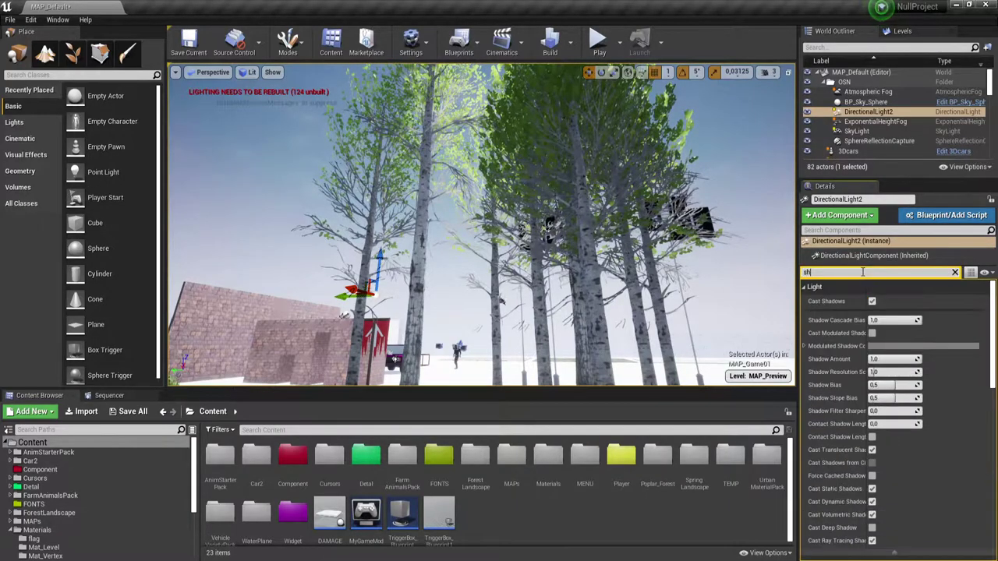
{"action": "type", "text": "ft"}
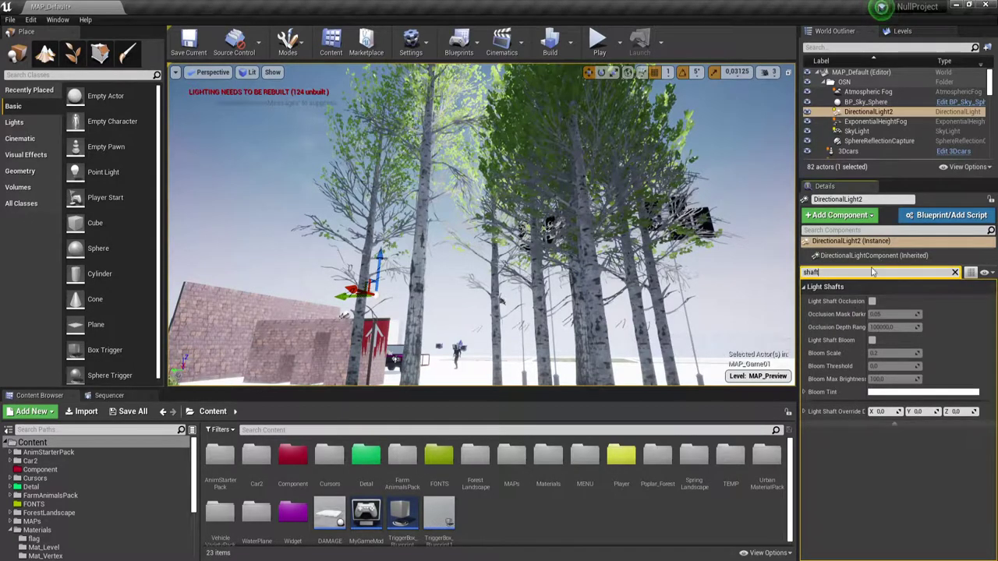
{"action": "left_click", "coordinate": [872, 340]}
{"action": "mouse_move", "coordinate": [656, 247]}
{"action": "right_mouse_down"}
{"action": "mouse_move", "coordinate": [657, 202]}
{"action": "mouse_move", "coordinate": [545, 194]}
{"action": "mouse_move", "coordinate": [640, 203]}
{"action": "mouse_move", "coordinate": [546, 199]}
{"action": "mouse_move", "coordinate": [584, 201]}
{"action": "mouse_move", "coordinate": [608, 234]}
{"action": "right_mouse_up"}
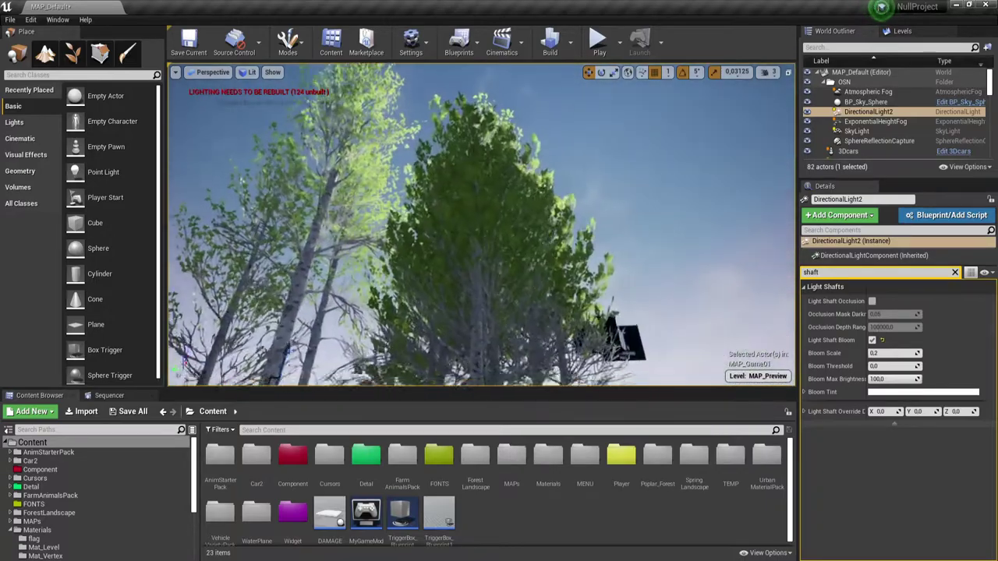
{"action": "mouse_move", "coordinate": [608, 234]}
{"action": "right_mouse_down"}
{"action": "mouse_move", "coordinate": [616, 226]}
{"action": "mouse_move", "coordinate": [646, 250]}
{"action": "mouse_move", "coordinate": [647, 226]}
{"action": "right_mouse_up"}
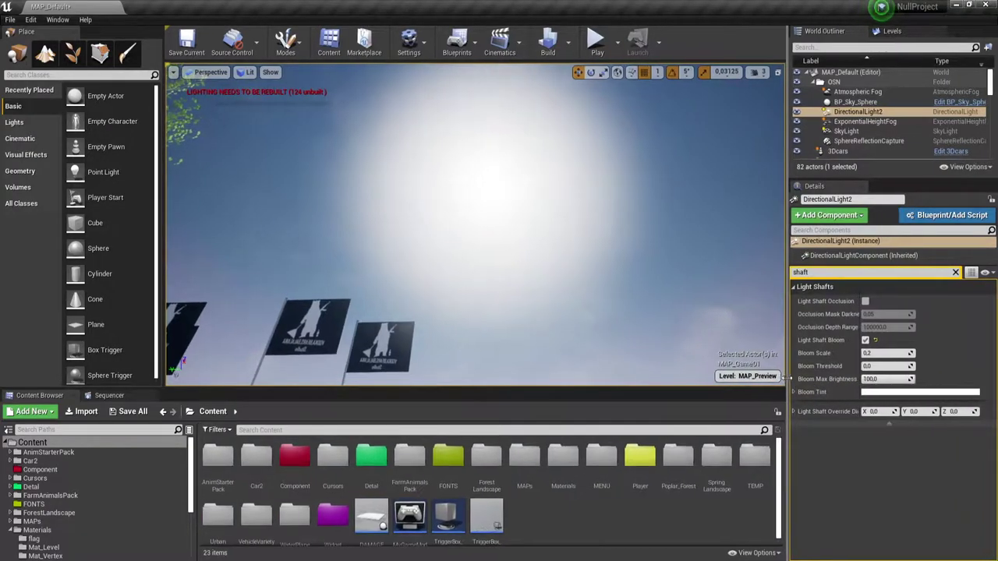
Step: Drag the sun's Bloom Max Brightness down from 100 to roughly 0.4 while framing the trees
{"action": "left_click_drag", "start_coordinate": [798, 380], "coordinate": [781, 380]}
{"action": "left_click_drag", "start_coordinate": [870, 379], "coordinate": [863, 379]}
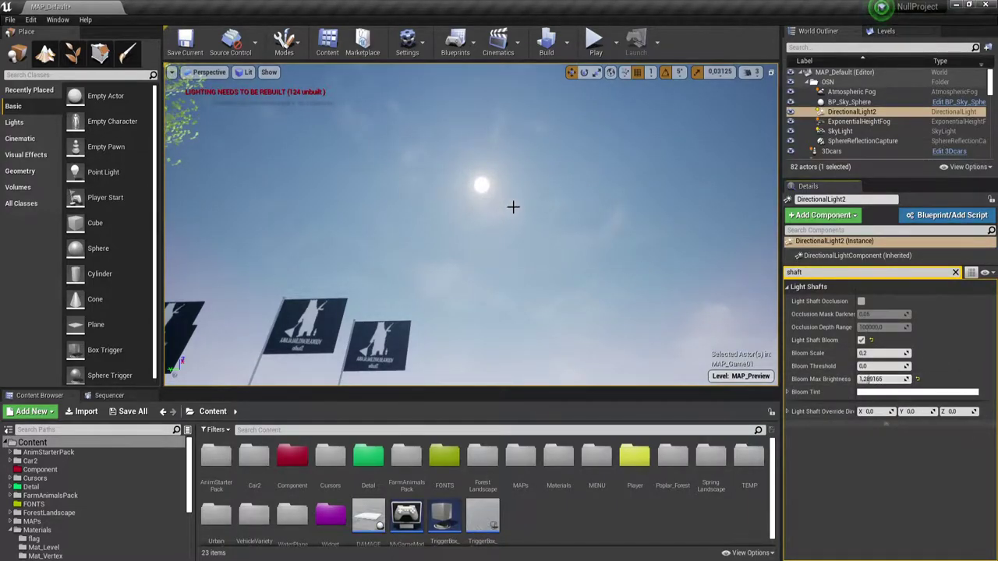
{"action": "left_click_drag", "start_coordinate": [513, 207], "coordinate": [513, 304]}
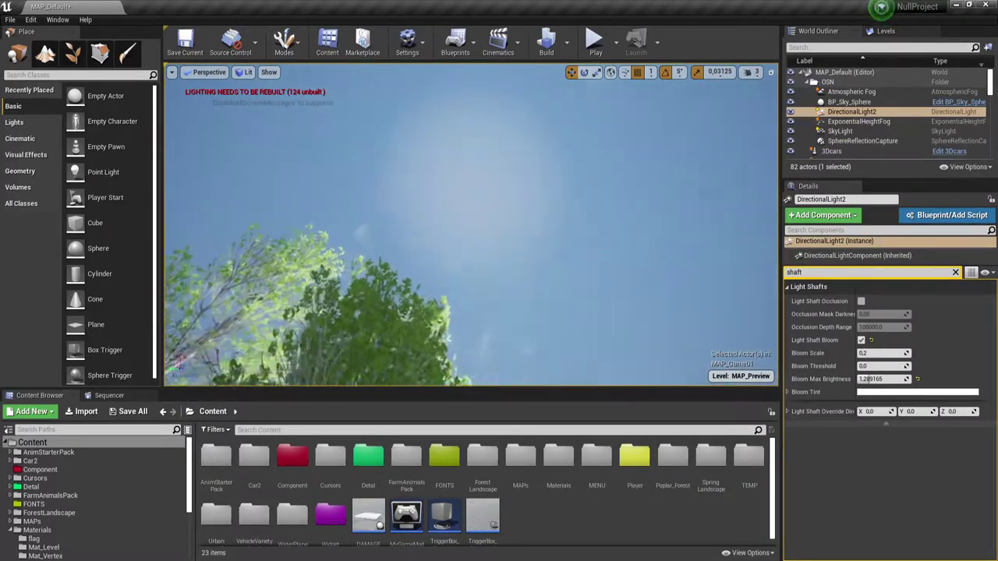
{"action": "left_click_drag", "start_coordinate": [513, 304], "coordinate": [513, 328]}
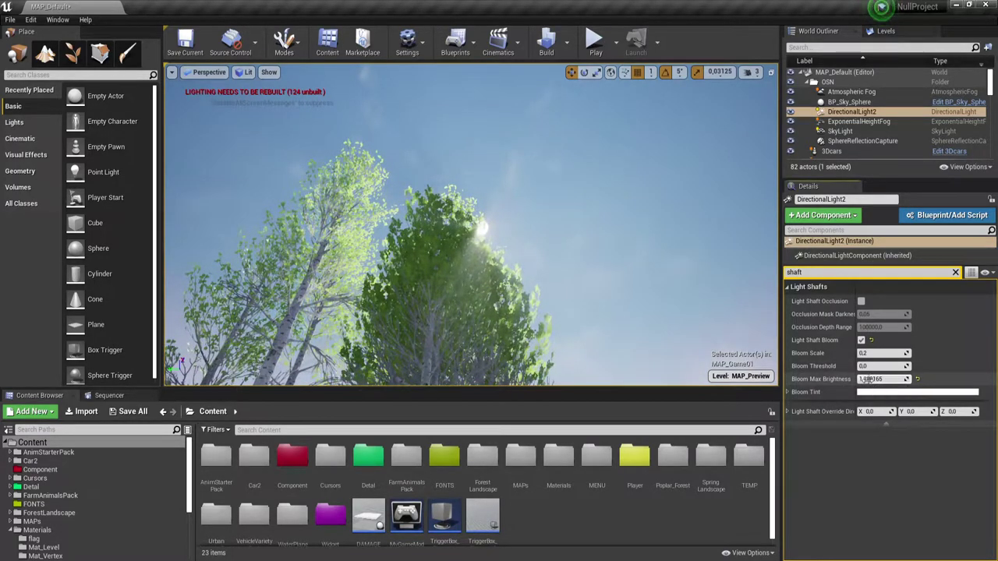
{"action": "mouse_move", "coordinate": [881, 378]}
{"action": "left_mouse_down"}
{"action": "mouse_move", "coordinate": [857, 379]}
{"action": "mouse_move", "coordinate": [891, 379]}
{"action": "left_mouse_up"}
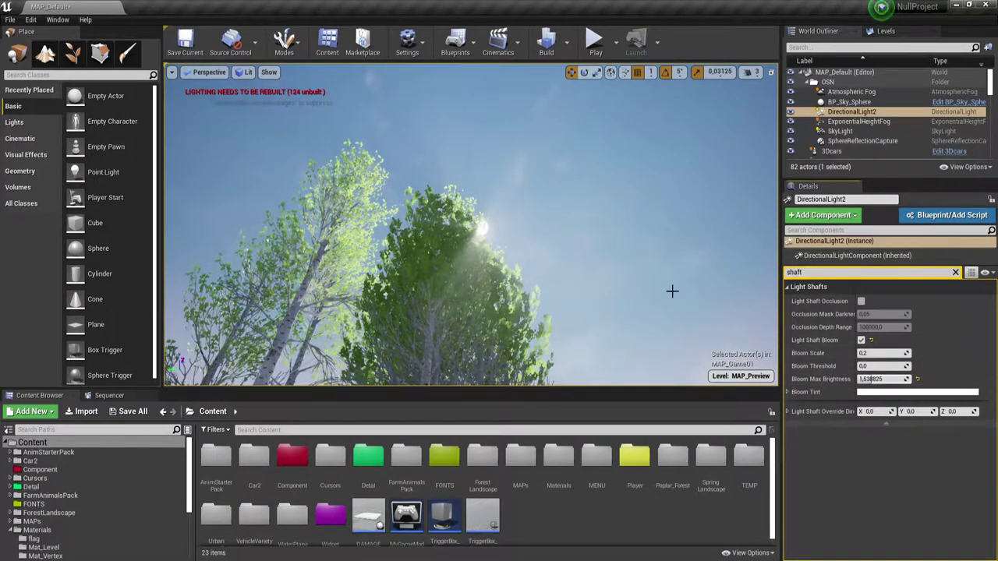
Step: Pan the viewport around the sun and treetops to check the softened glare
{"action": "right_click_drag", "start_coordinate": [670, 290], "coordinate": [577, 288]}
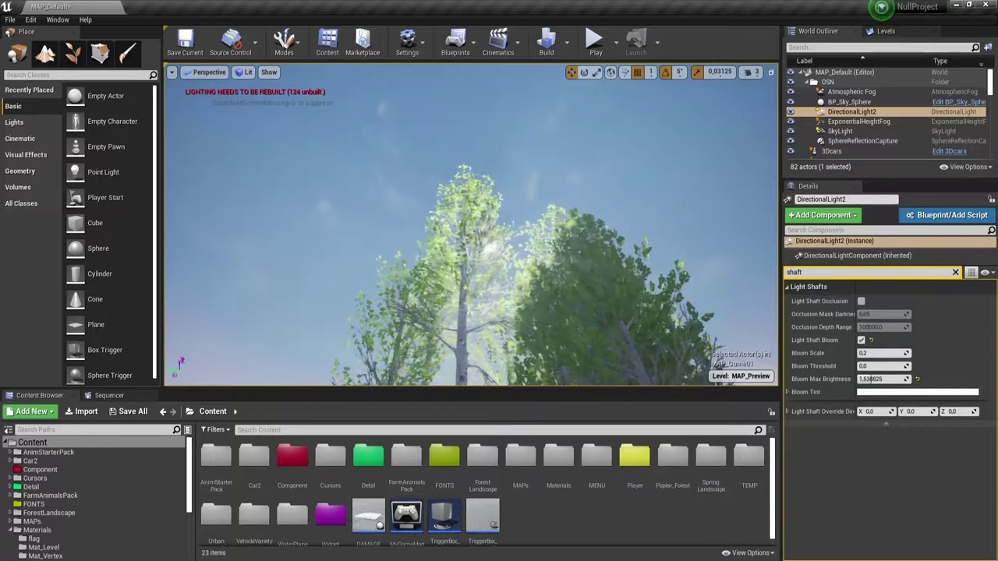
{"action": "mouse_move", "coordinate": [577, 289]}
{"action": "middle_mouse_down"}
{"action": "mouse_move", "coordinate": [499, 289]}
{"action": "mouse_move", "coordinate": [655, 289]}
{"action": "middle_mouse_up"}
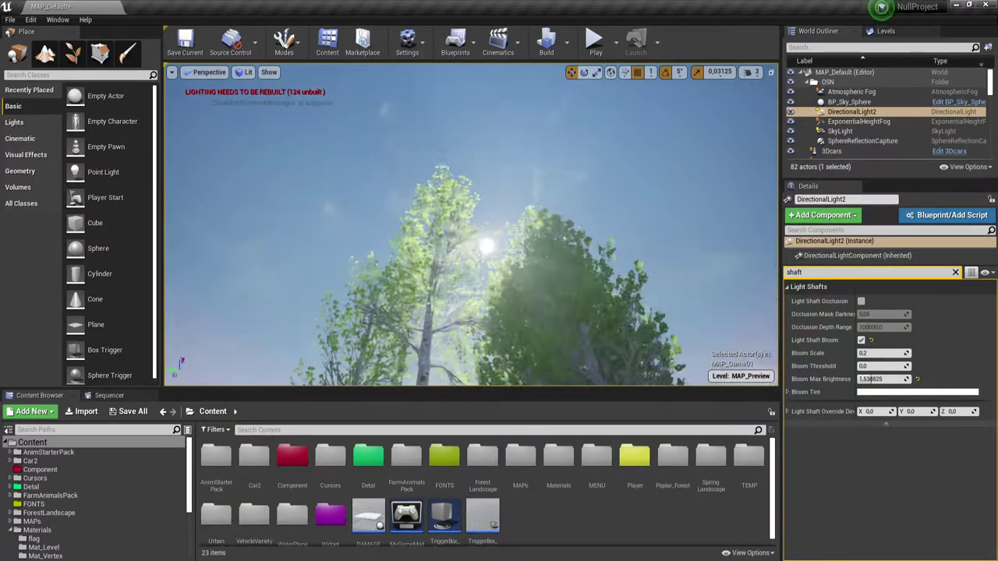
{"action": "middle_click_drag", "start_coordinate": [499, 288], "coordinate": [487, 289]}
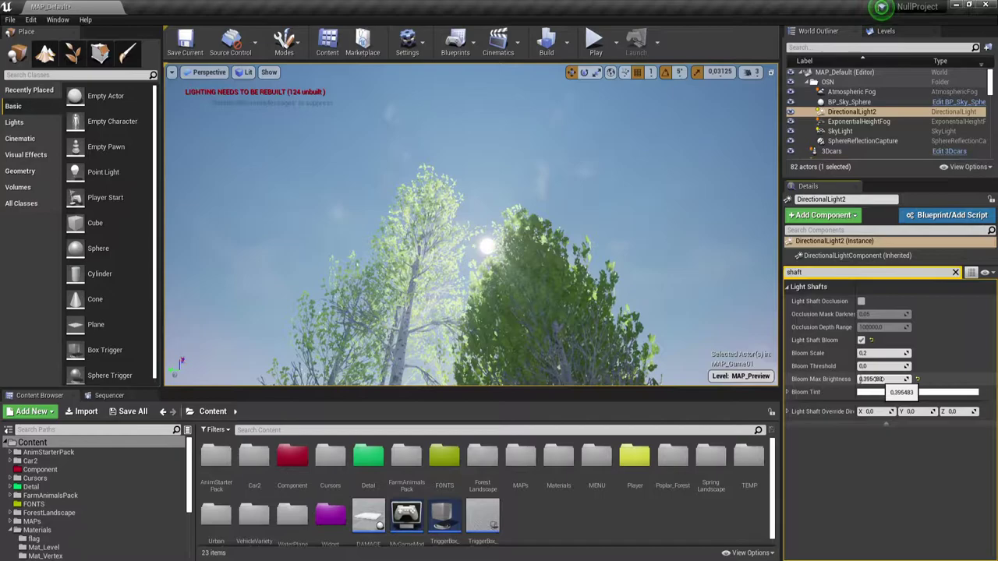
{"action": "mouse_move", "coordinate": [499, 288]}
{"action": "middle_mouse_down"}
{"action": "mouse_move", "coordinate": [577, 288]}
{"action": "mouse_move", "coordinate": [619, 301]}
{"action": "middle_mouse_up"}
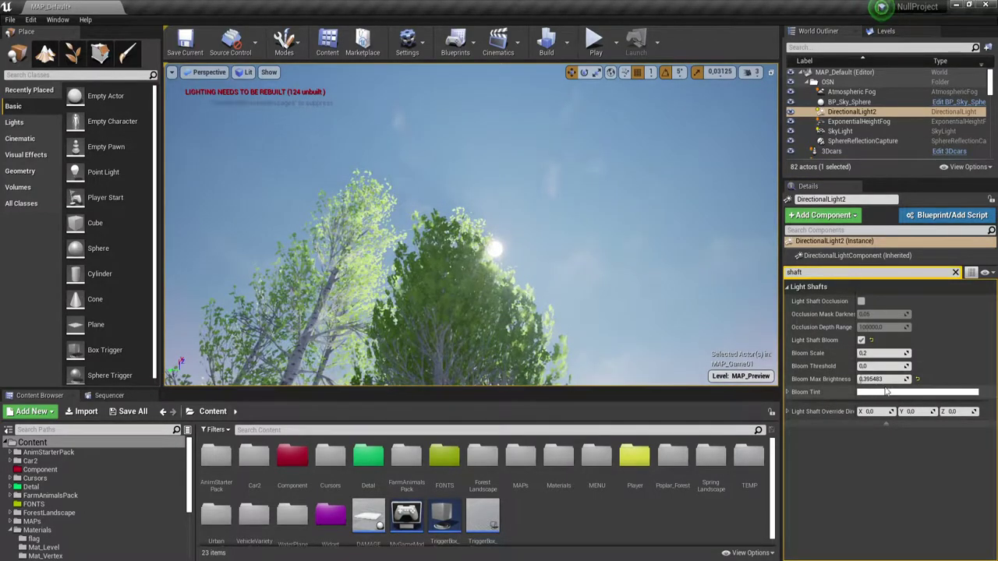
Step: Enter 0.2 and then 0.4 as Bloom Max Brightness, checking the sun glow through the trees
{"action": "left_click", "coordinate": [881, 379]}
{"action": "type", "text": "0.1"}
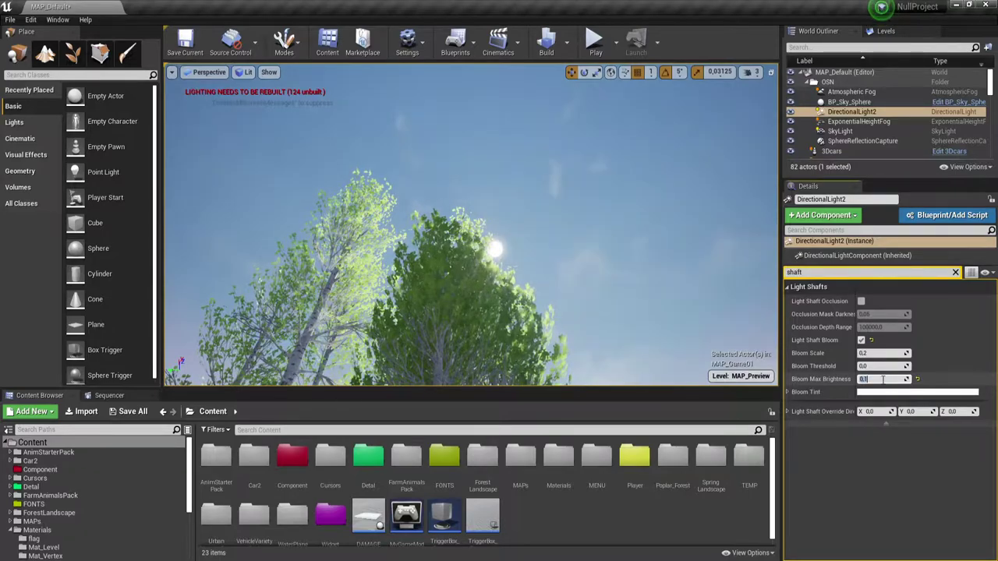
{"action": "mouse_move", "coordinate": [601, 310]}
{"action": "left_mouse_down"}
{"action": "mouse_move", "coordinate": [592, 343]}
{"action": "mouse_move", "coordinate": [592, 234]}
{"action": "mouse_move", "coordinate": [592, 280]}
{"action": "mouse_move", "coordinate": [592, 234]}
{"action": "mouse_move", "coordinate": [592, 257]}
{"action": "left_mouse_up"}
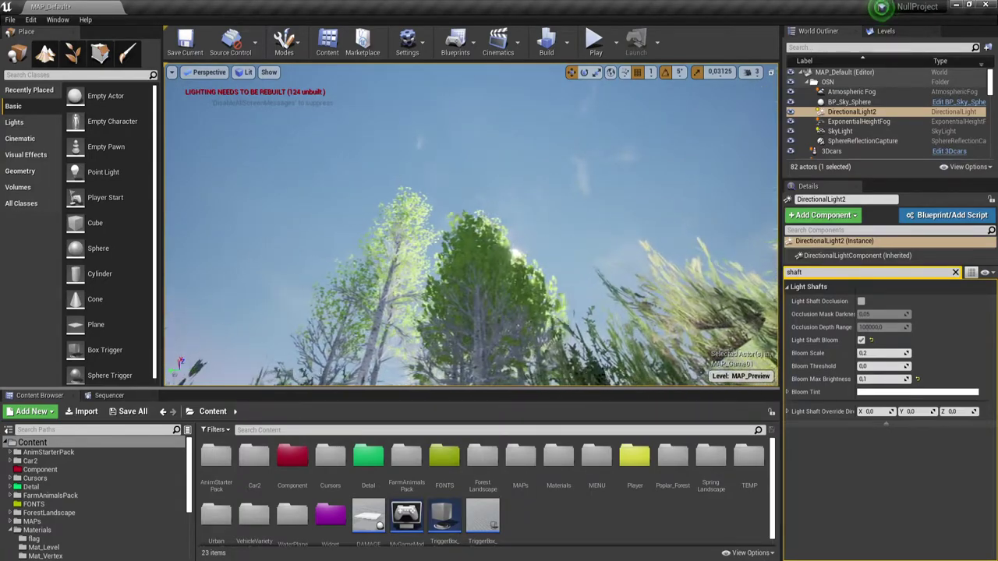
{"action": "left_click", "coordinate": [875, 379]}
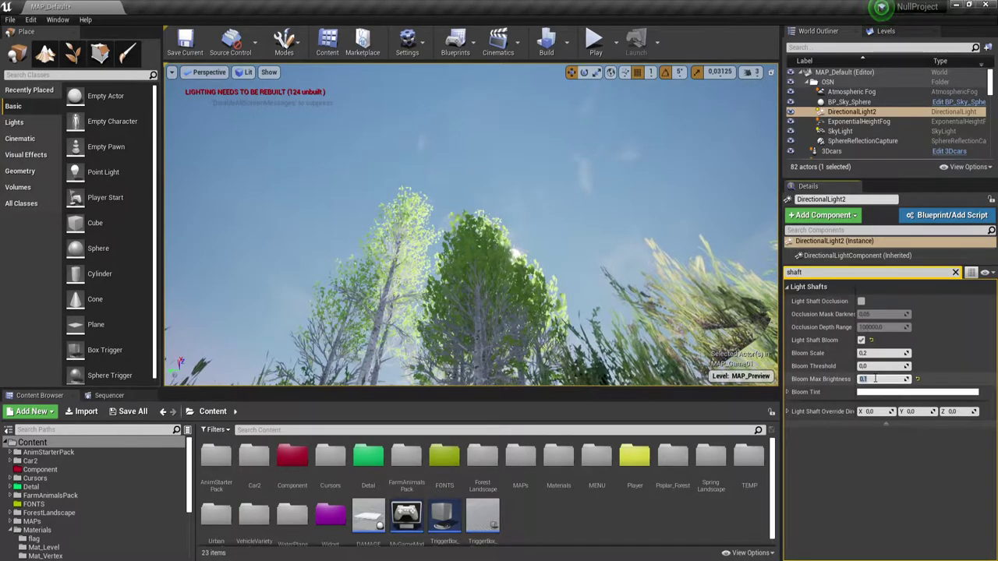
{"action": "type", "text": "0."}
{"action": "key", "text": "Return"}
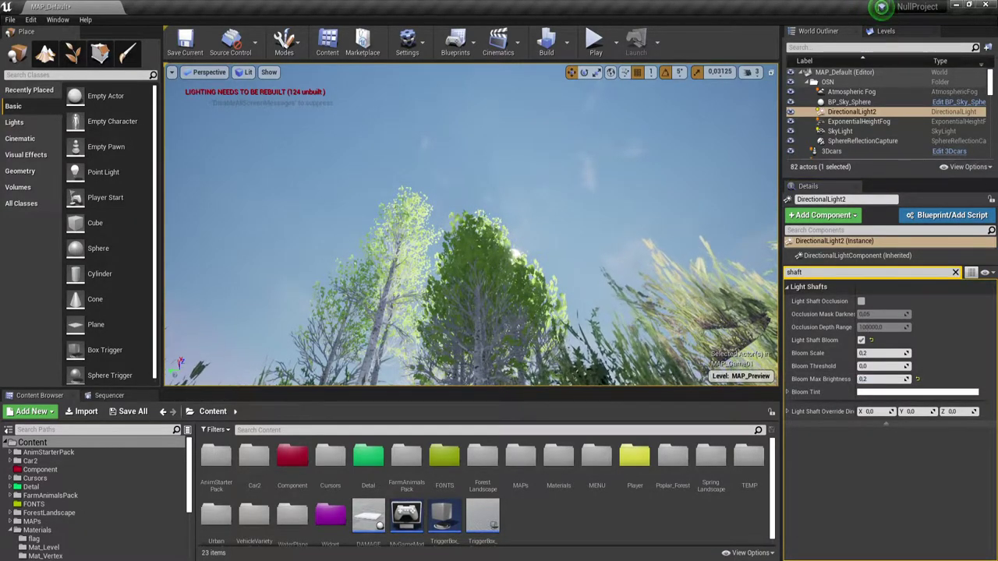
{"action": "middle_click_drag", "start_coordinate": [468, 234], "coordinate": [499, 234]}
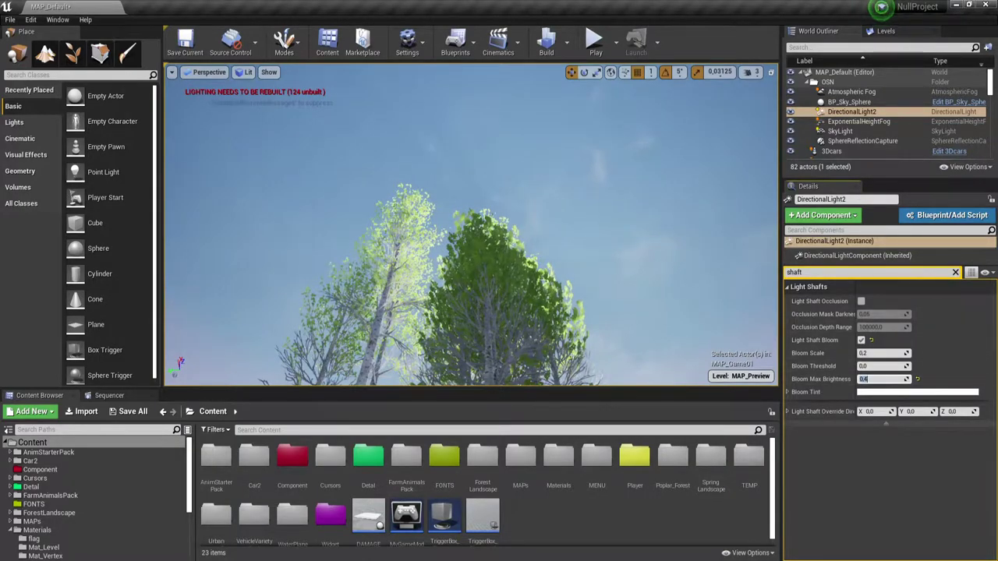
{"action": "key", "text": "Return"}
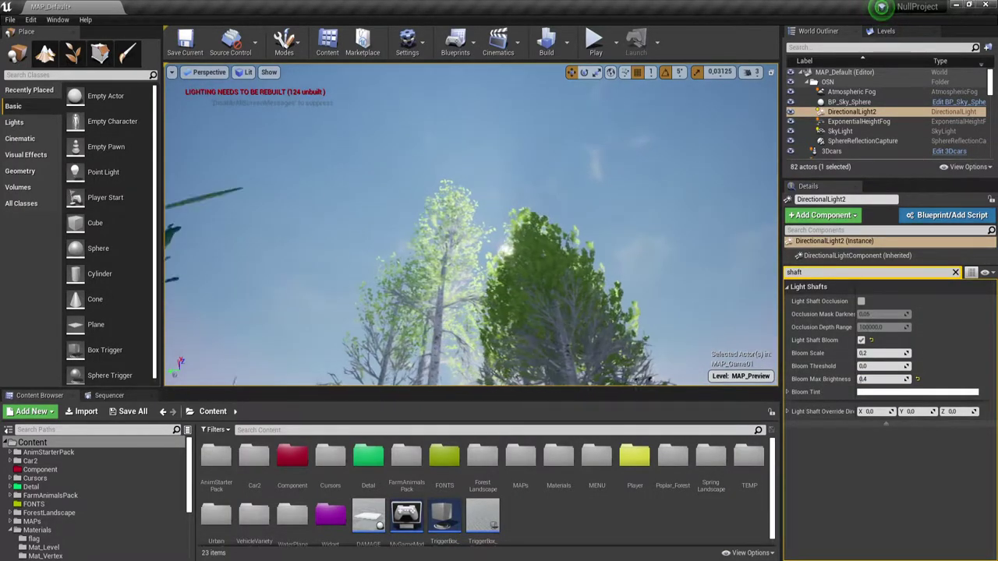
{"action": "mouse_move", "coordinate": [470, 226]}
{"action": "right_mouse_down"}
{"action": "mouse_move", "coordinate": [406, 234]}
{"action": "mouse_move", "coordinate": [467, 234]}
{"action": "mouse_move", "coordinate": [643, 95]}
{"action": "right_mouse_up"}
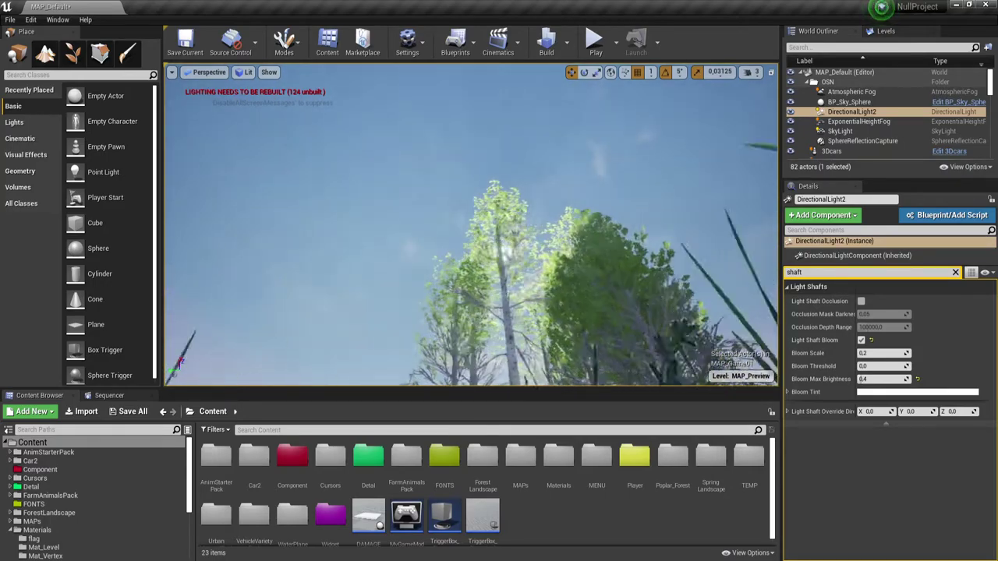
Step: Start a new test game and walk the character along the brick wall into the forest
{"action": "left_click", "coordinate": [593, 41]}
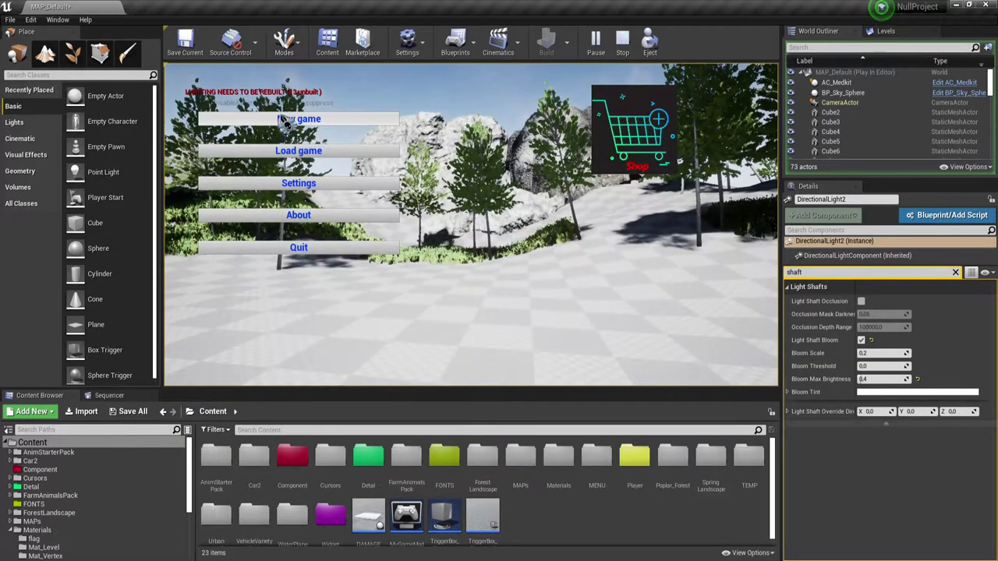
{"action": "left_click", "coordinate": [290, 115]}
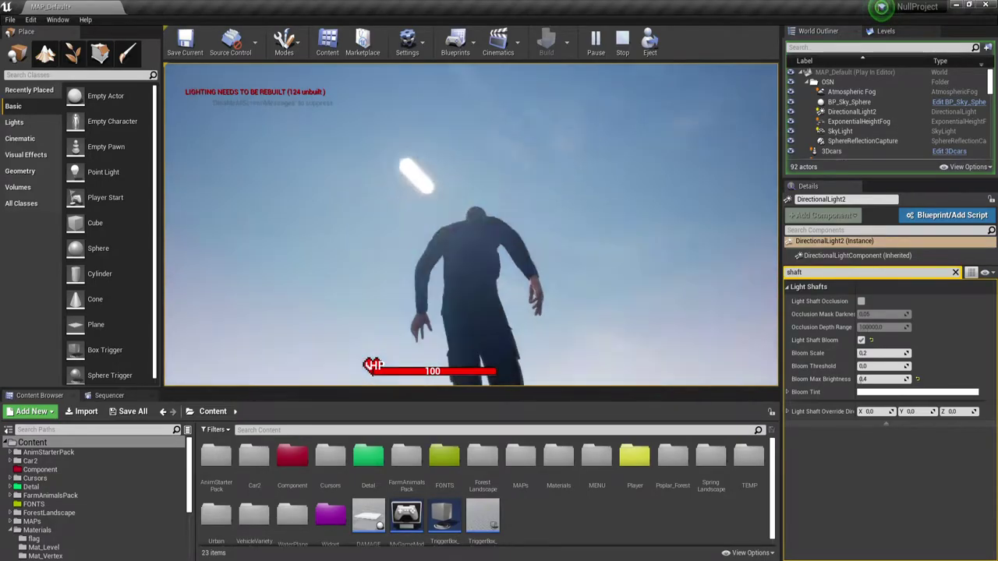
{"action": "key", "text": "w"}
{"action": "key", "text": "w"}
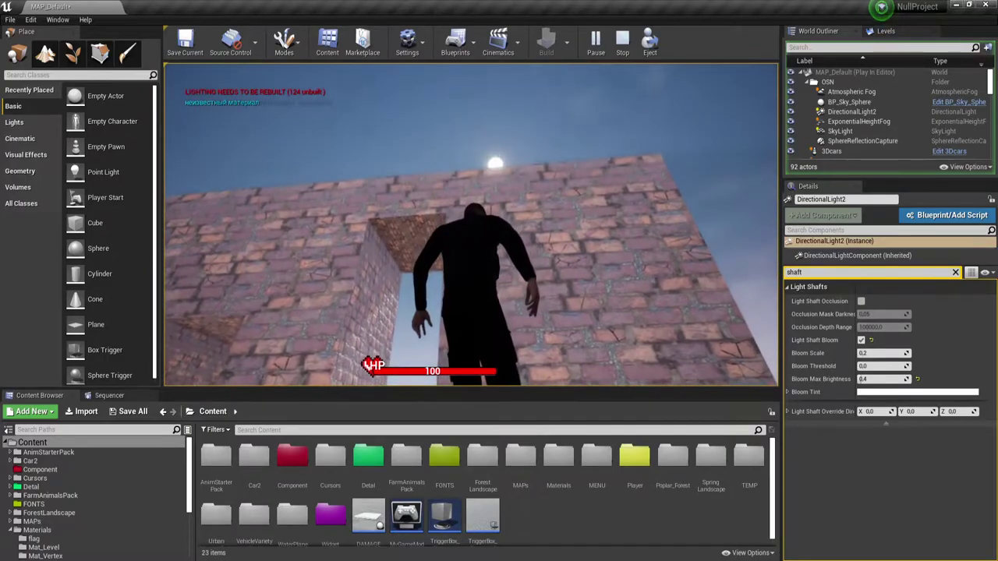
{"action": "key", "text": "w"}
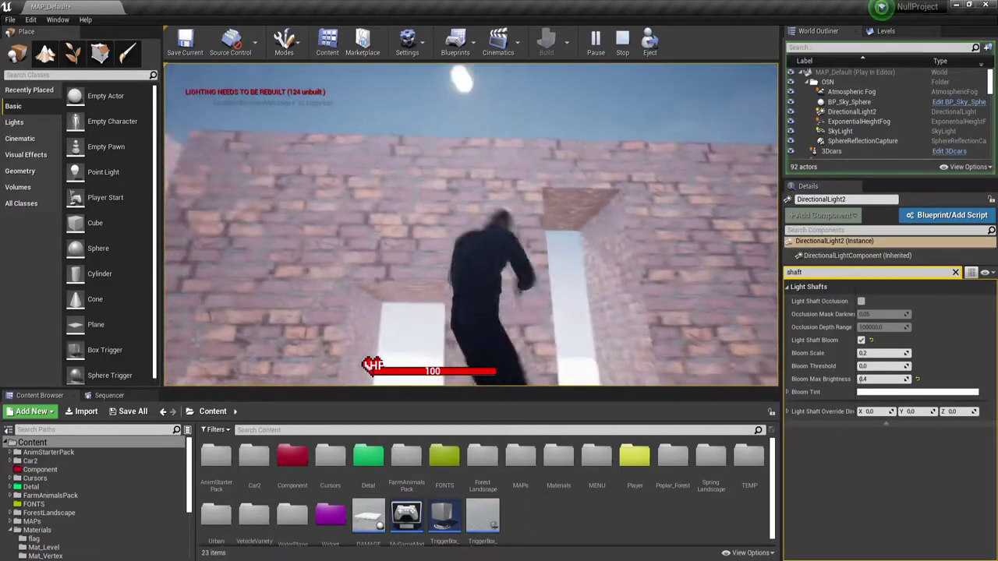
{"action": "key", "text": "w"}
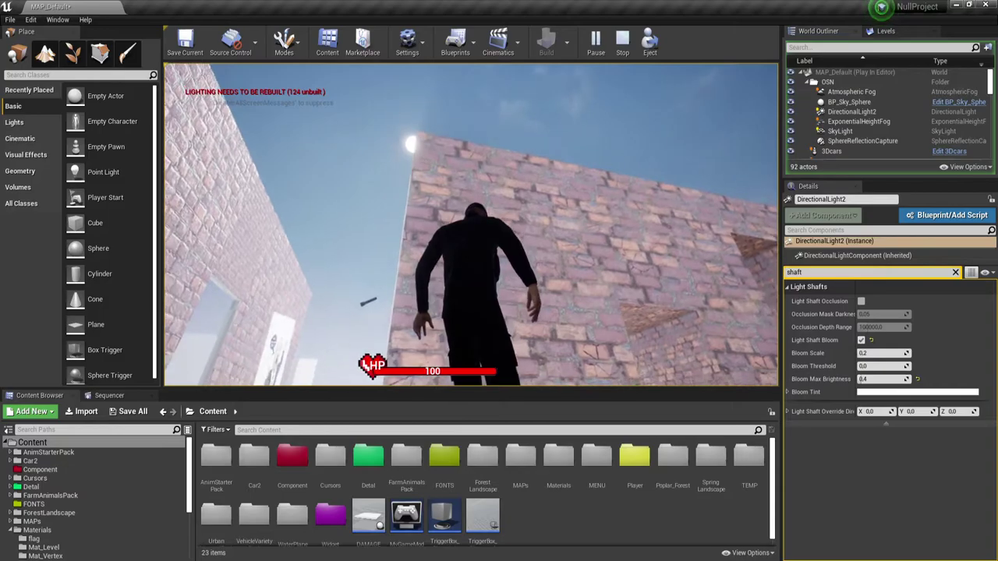
{"action": "key", "text": "w"}
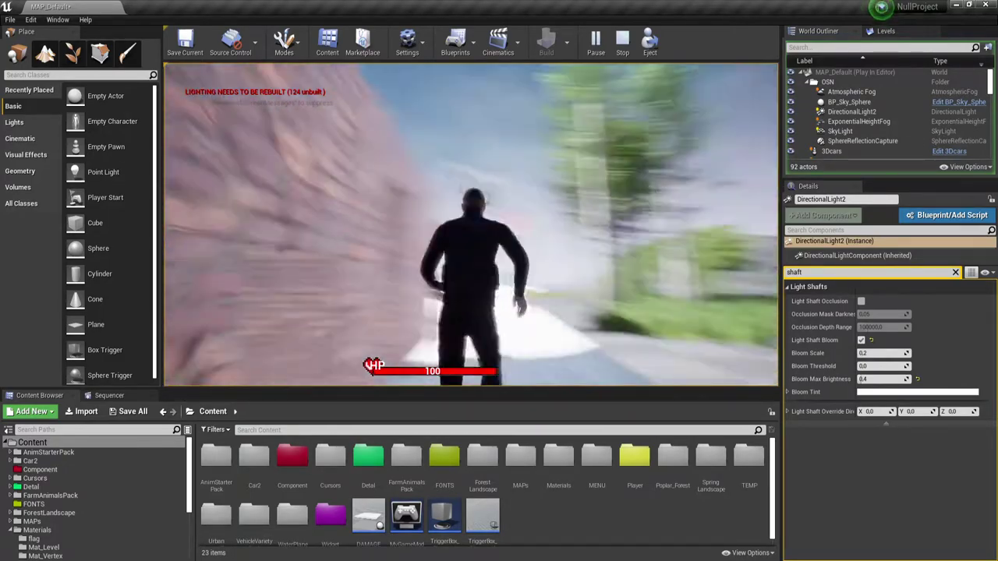
{"action": "key", "text": "w"}
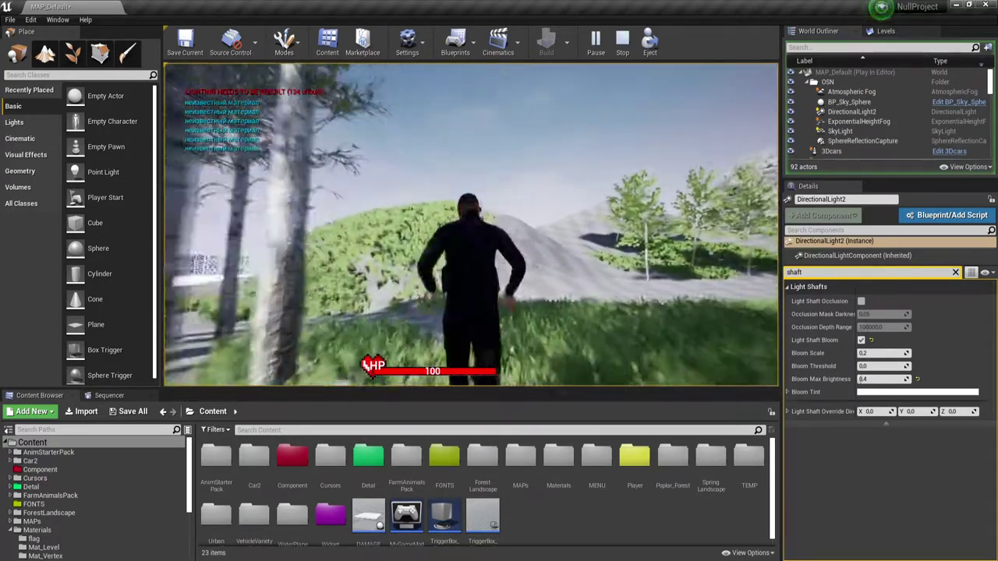
Step: Walk among the birch trees toward the brick building, then stop the test play
{"action": "key", "text": "w"}
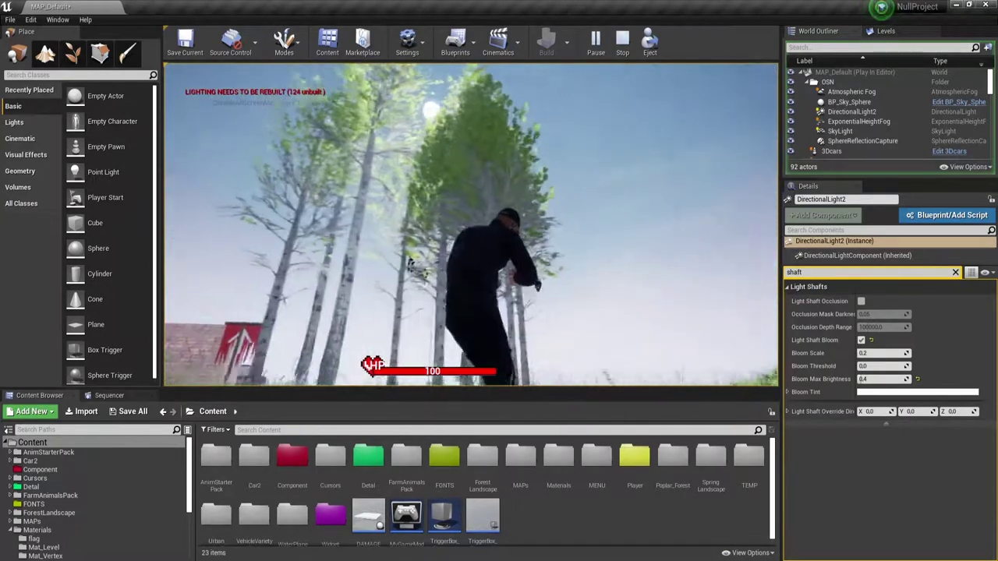
{"action": "key", "text": "w"}
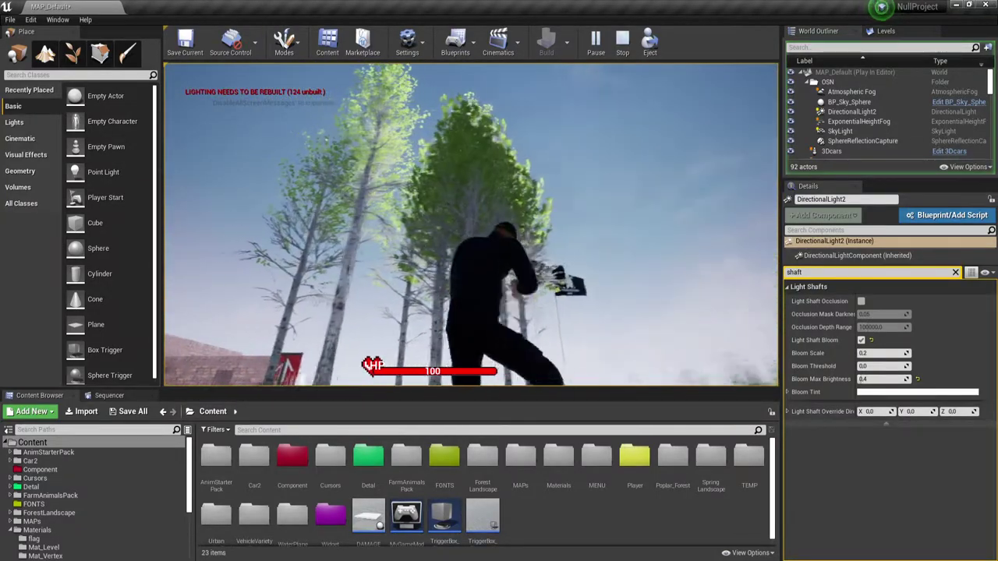
{"action": "key", "text": "w"}
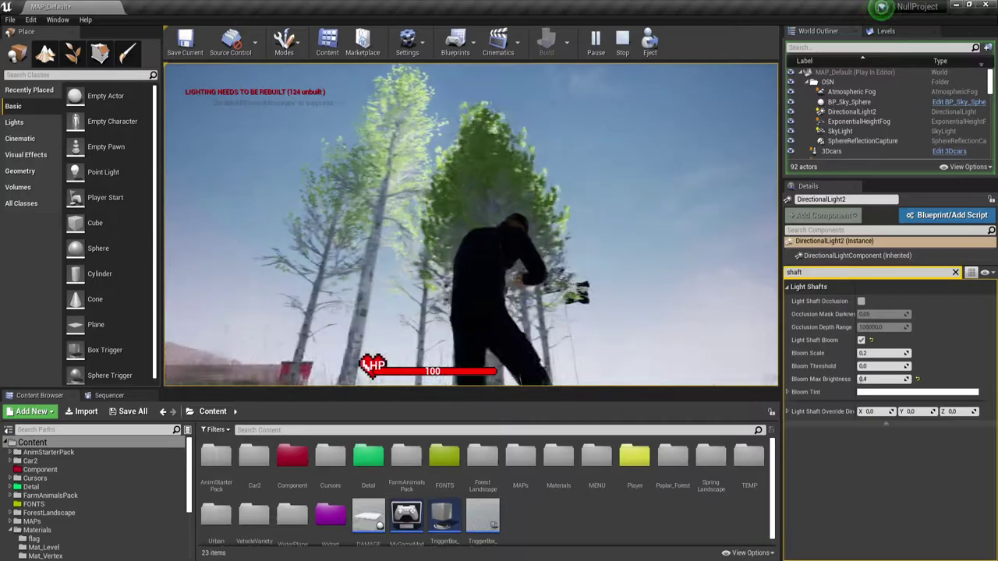
{"action": "key", "text": "w"}
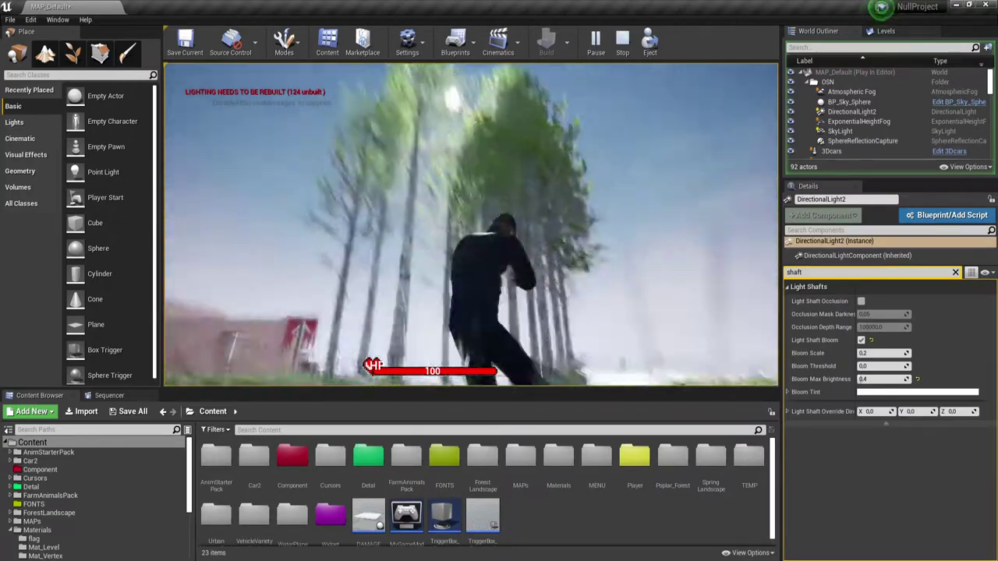
{"action": "key", "text": "w"}
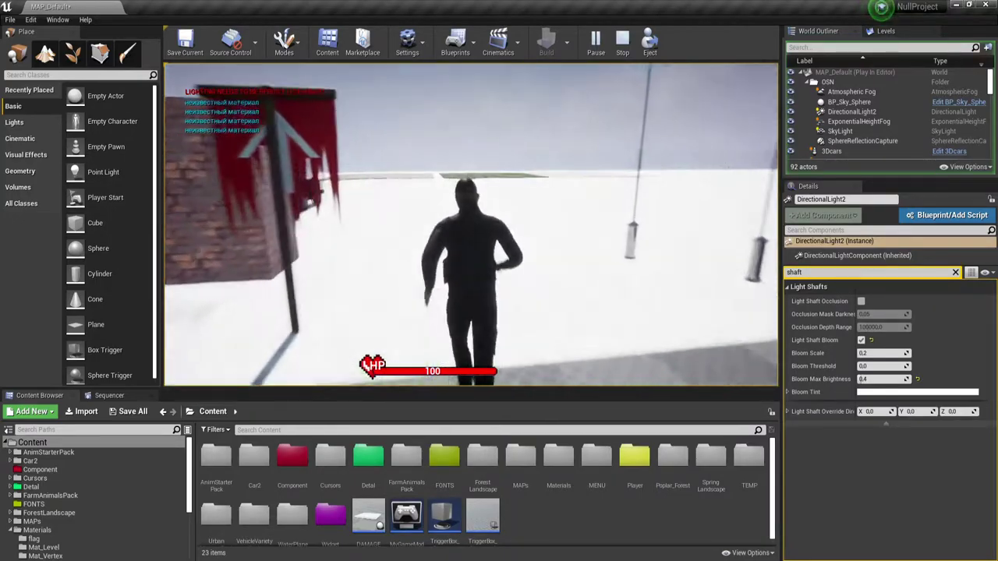
{"action": "key", "text": "w"}
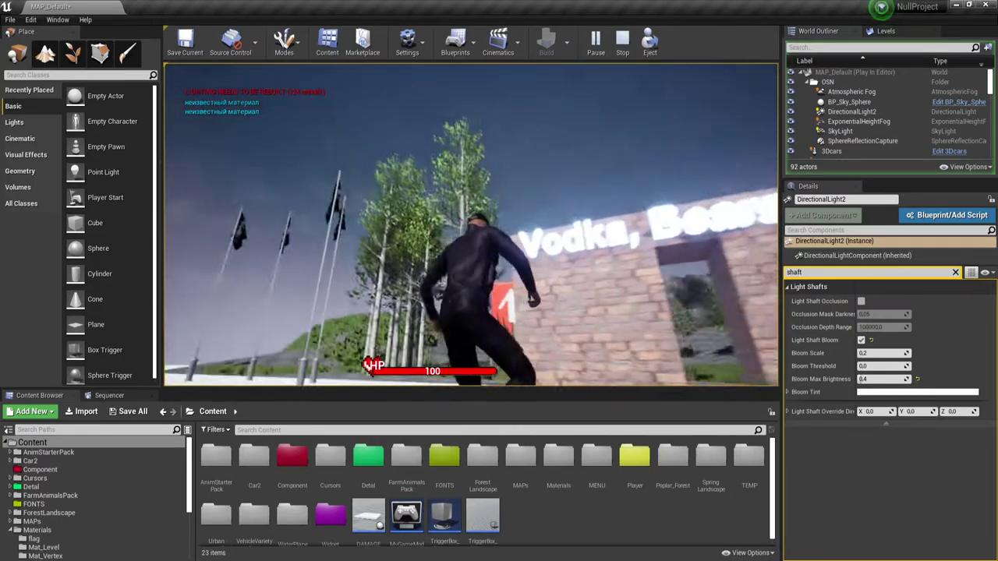
{"action": "key", "text": "w"}
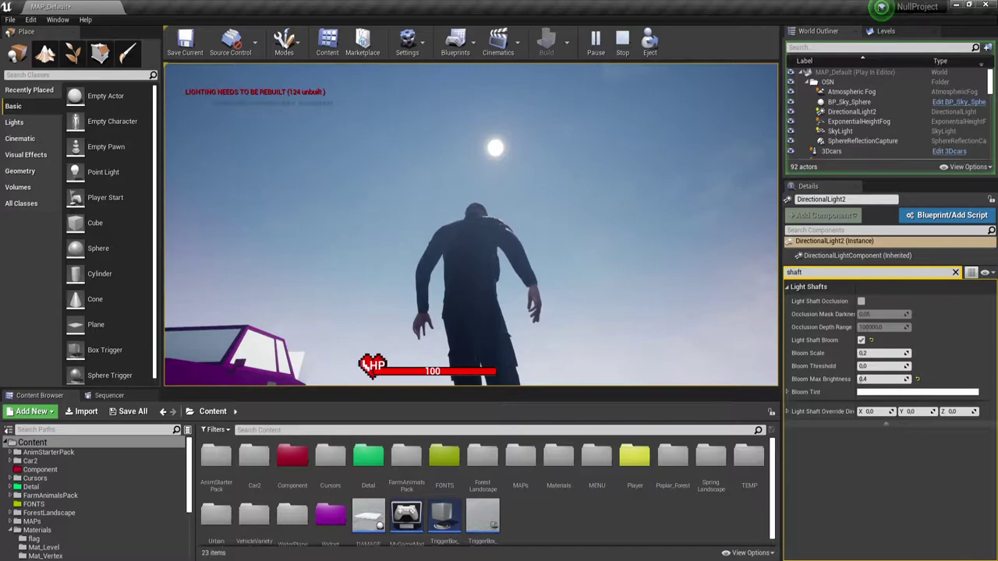
{"action": "key", "text": "Escape"}
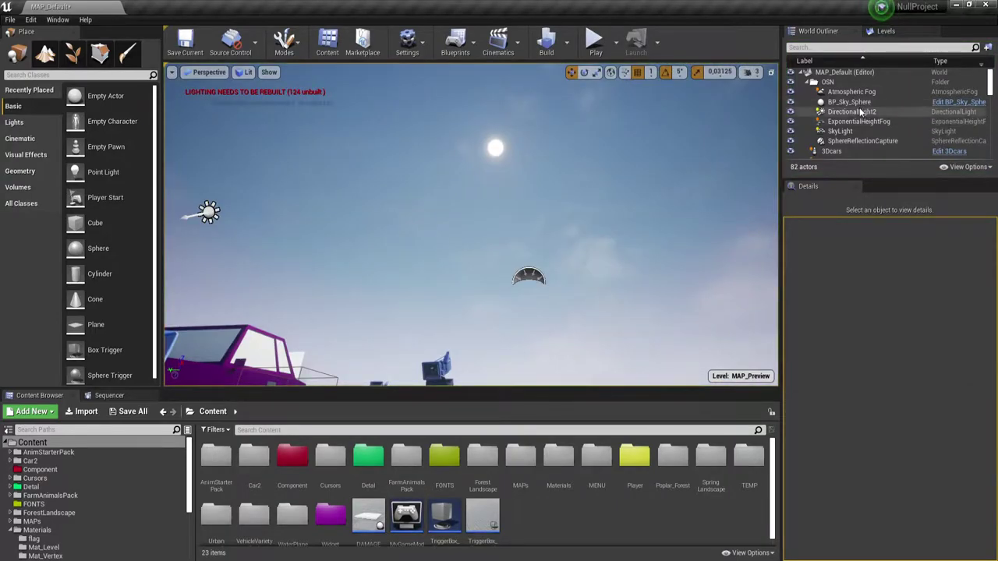
Step: Enable Light Shaft Occlusion on DirectionalLight2 and fly the camera into the birch grove
{"action": "left_click", "coordinate": [873, 111]}
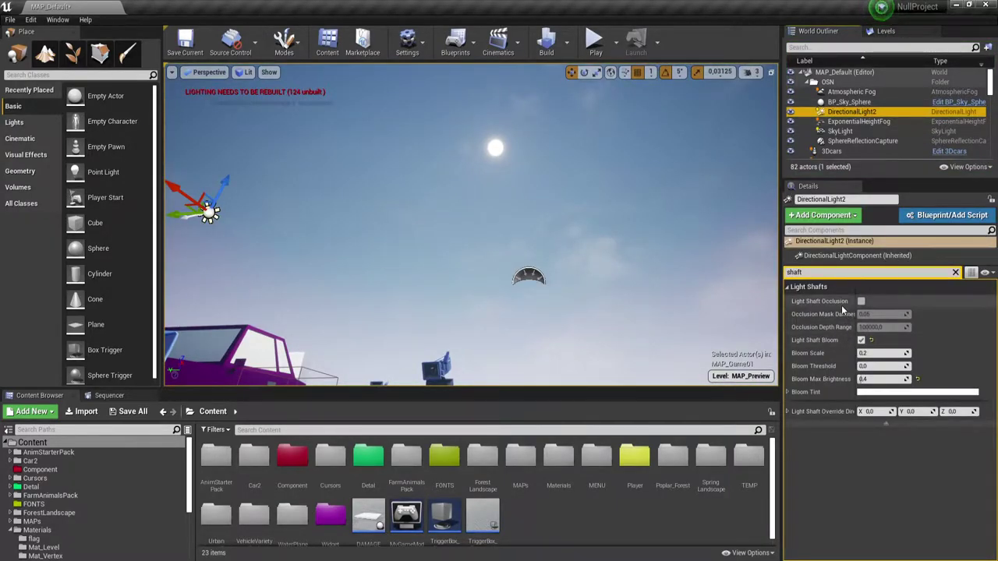
{"action": "left_click", "coordinate": [861, 300]}
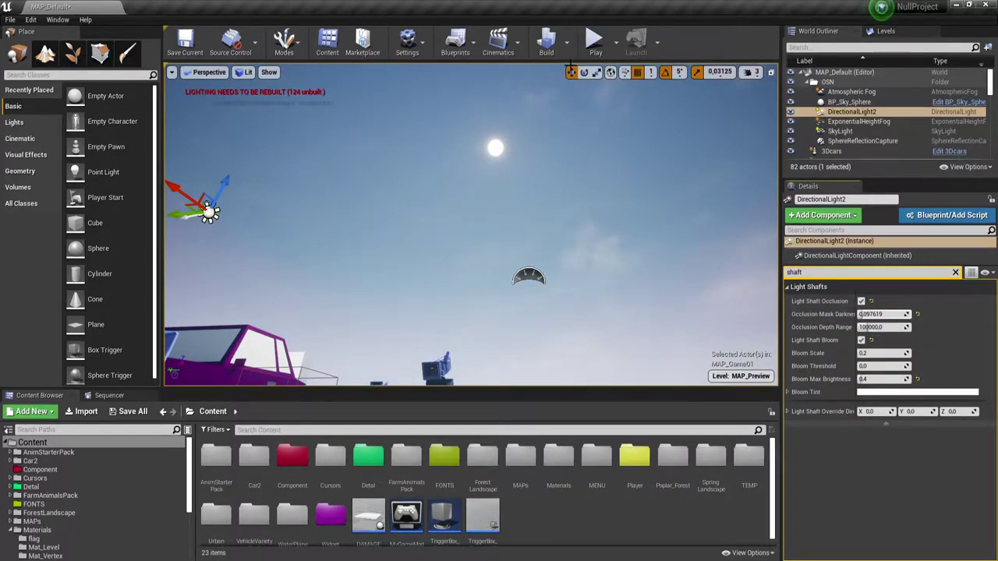
{"action": "mouse_move", "coordinate": [570, 65]}
{"action": "right_mouse_down"}
{"action": "mouse_move", "coordinate": [546, 156]}
{"action": "mouse_move", "coordinate": [546, 117]}
{"action": "mouse_move", "coordinate": [538, 125]}
{"action": "right_mouse_up"}
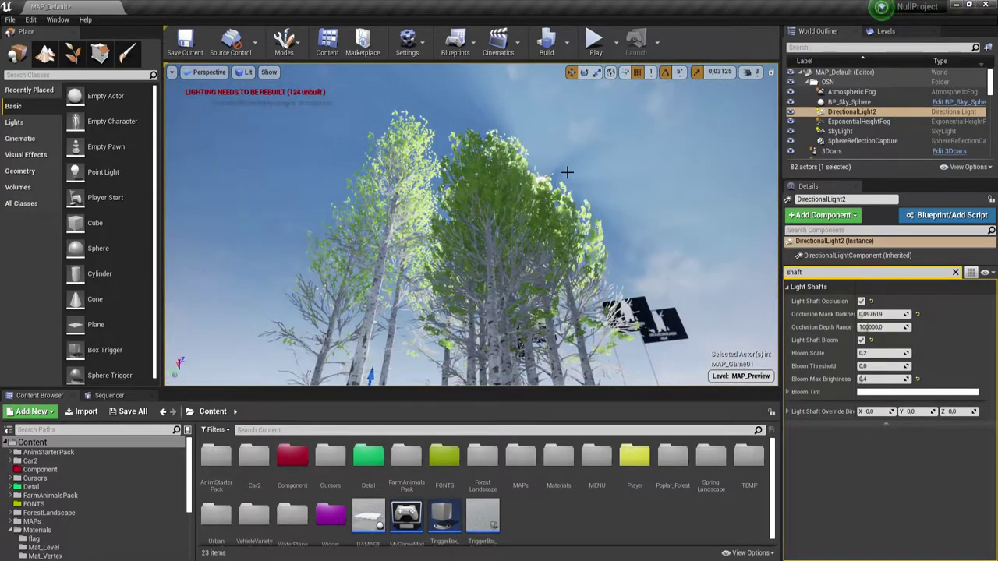
Step: Lower Occlusion Mask Darkness to 0.025 and reset Occlusion Depth Range to 100000
{"action": "mouse_move", "coordinate": [880, 313]}
{"action": "left_mouse_down"}
{"action": "mouse_move", "coordinate": [857, 314]}
{"action": "mouse_move", "coordinate": [897, 313]}
{"action": "mouse_move", "coordinate": [857, 313]}
{"action": "mouse_move", "coordinate": [873, 314]}
{"action": "left_mouse_up"}
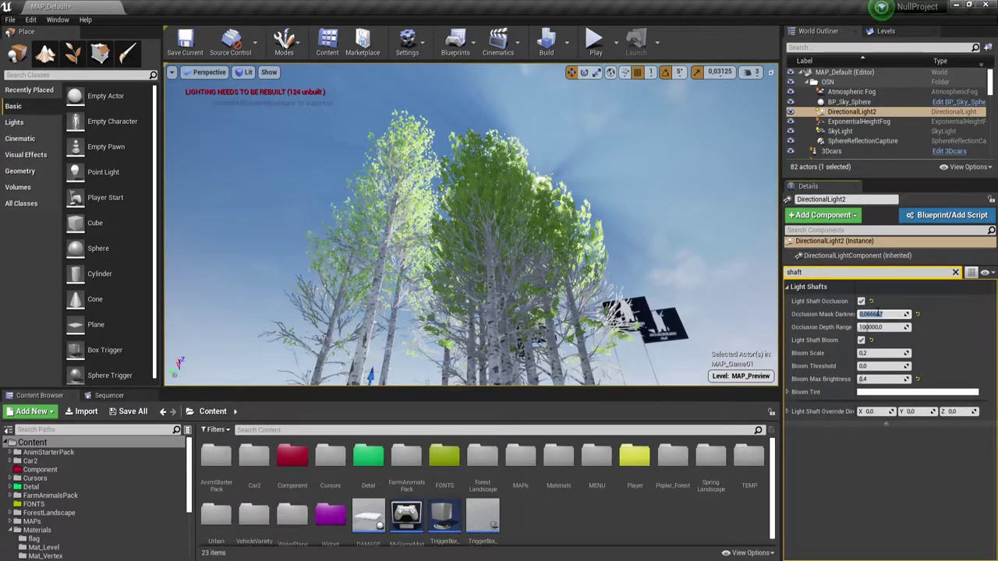
{"action": "key", "text": "Return"}
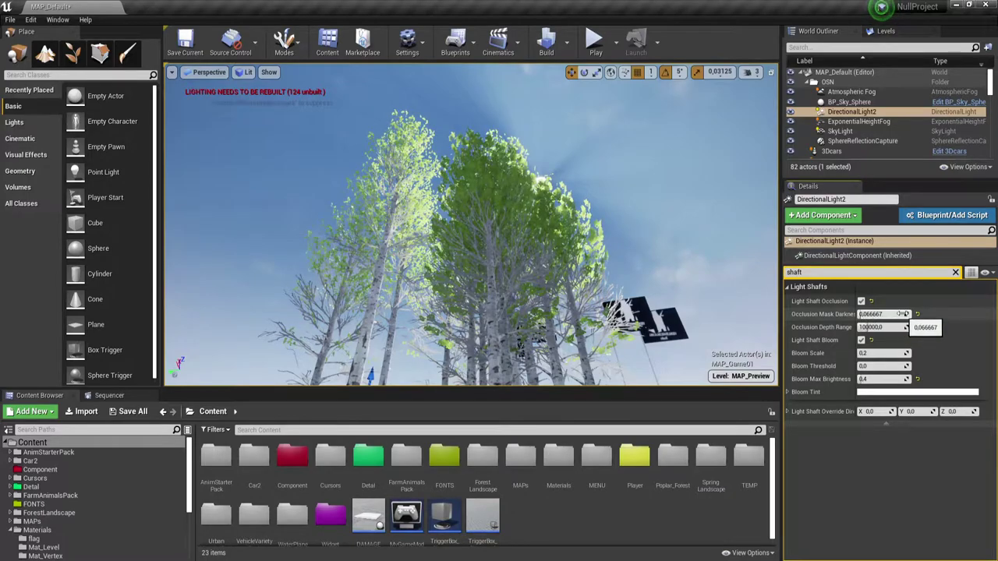
{"action": "left_click_drag", "start_coordinate": [867, 314], "coordinate": [873, 315]}
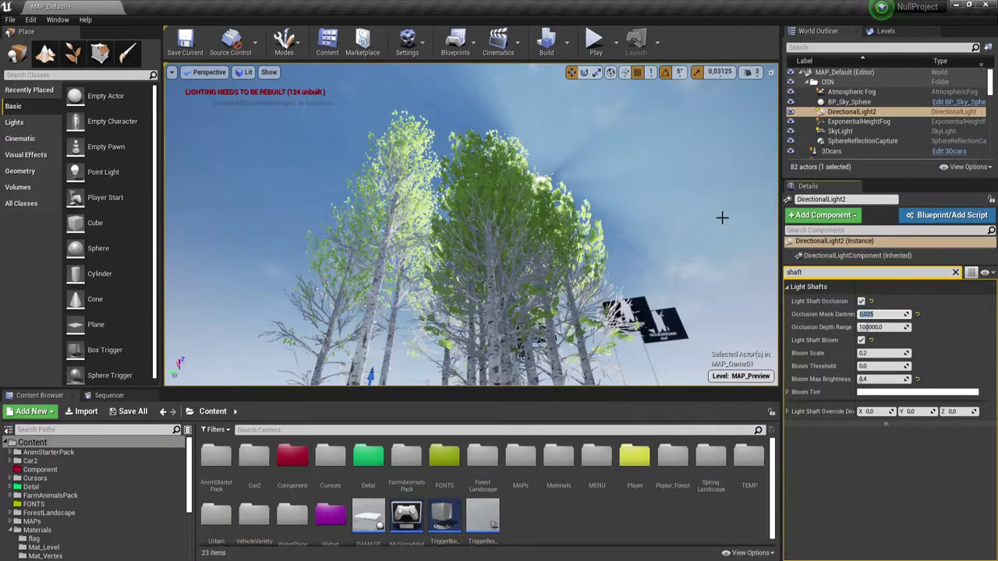
{"action": "mouse_move", "coordinate": [867, 327]}
{"action": "left_mouse_down"}
{"action": "mouse_move", "coordinate": [881, 327]}
{"action": "mouse_move", "coordinate": [867, 328]}
{"action": "left_mouse_up"}
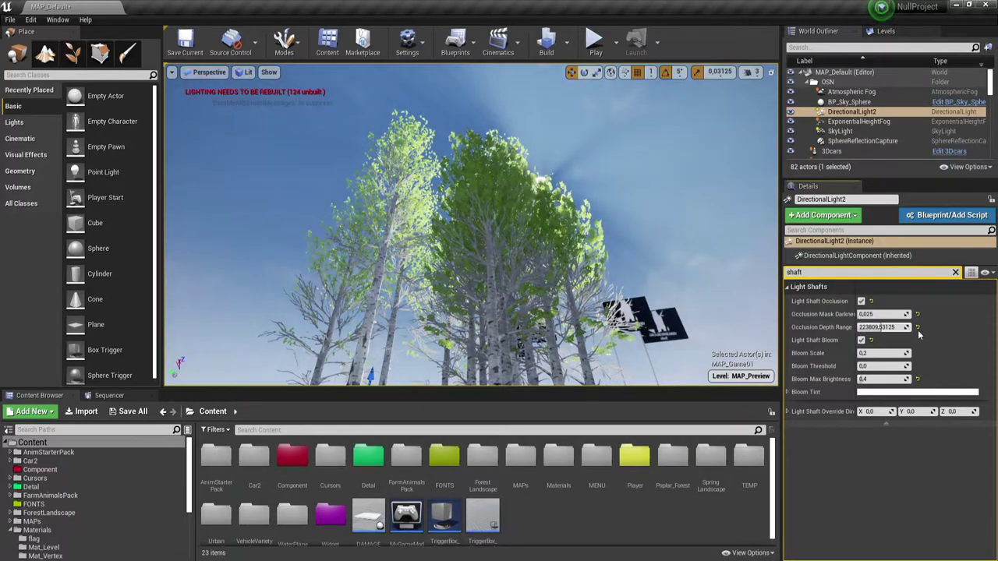
{"action": "left_click", "coordinate": [917, 328]}
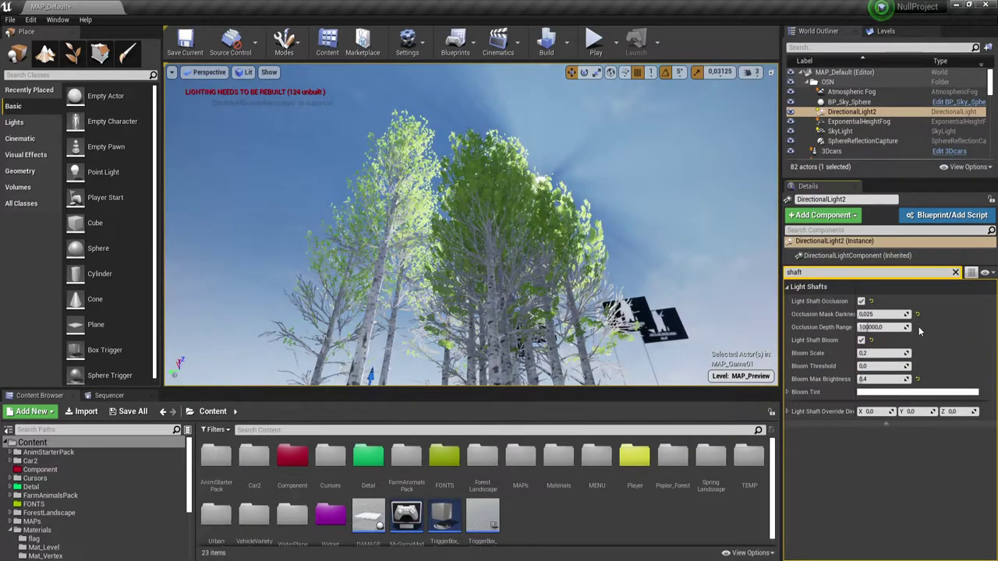
{"action": "left_click", "coordinate": [594, 47]}
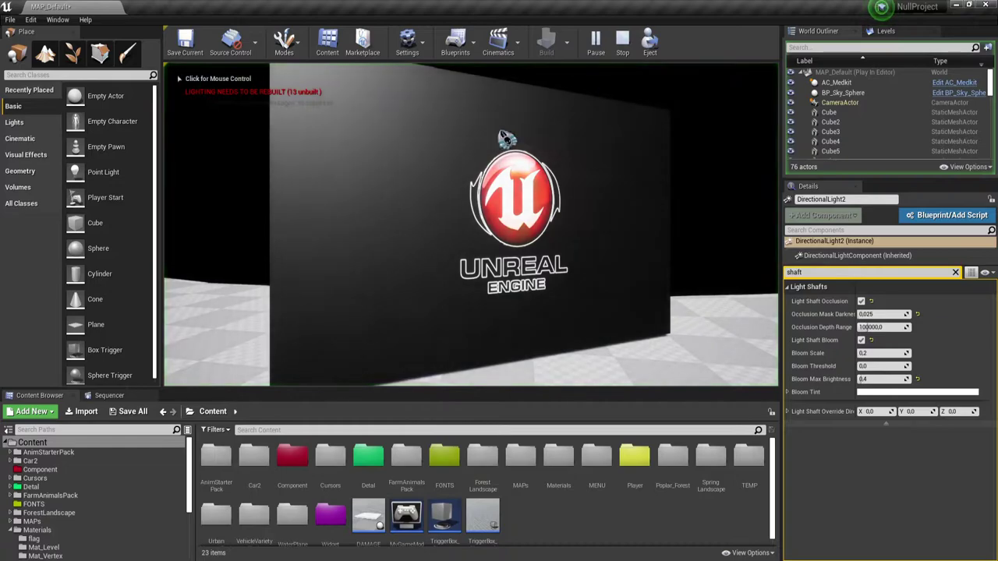
{"action": "left_click", "coordinate": [283, 118]}
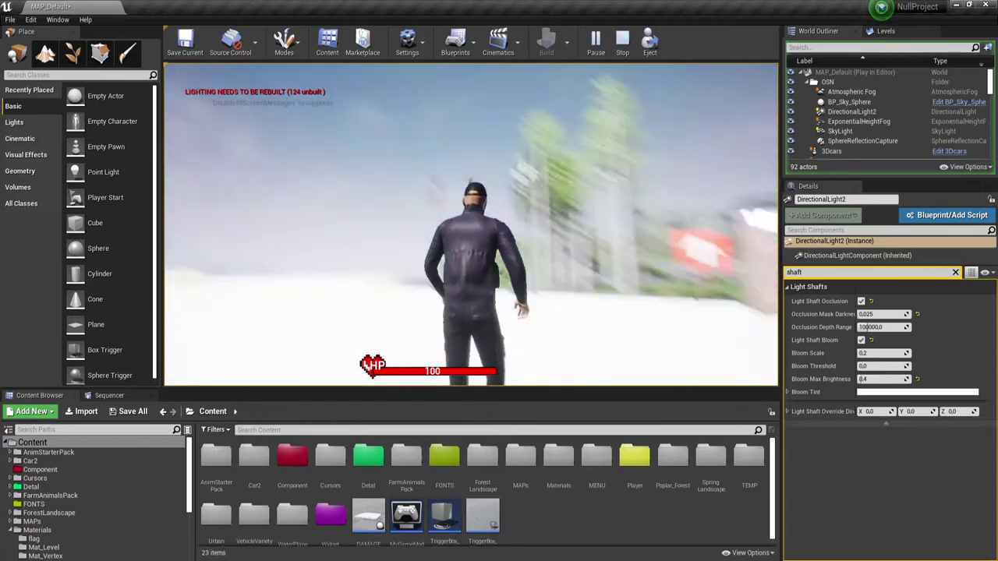
{"action": "key", "text": "w"}
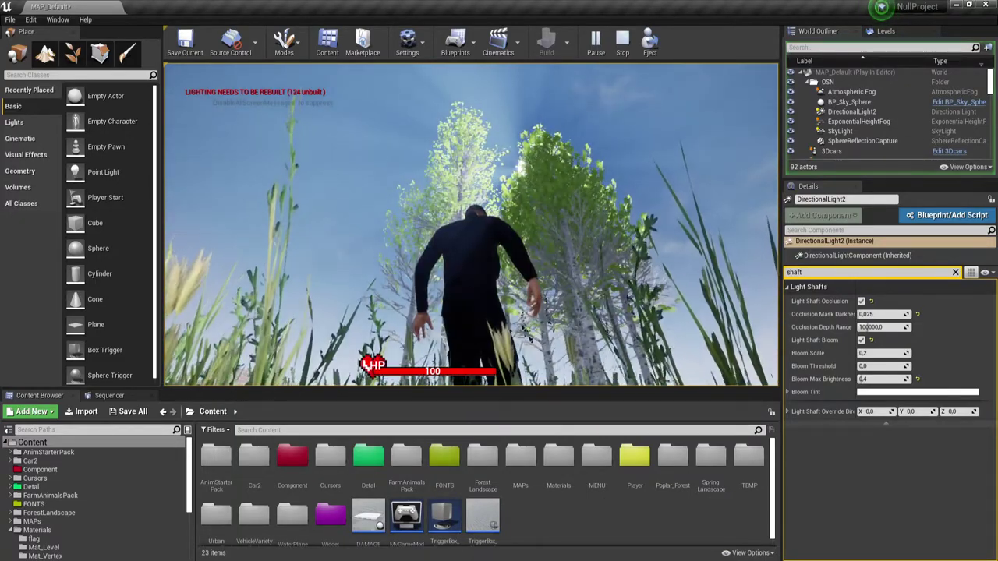
Step: Stop the test run and set DirectionalLight2's Bloom Max Brightness to 0.001
{"action": "key", "text": "Escape"}
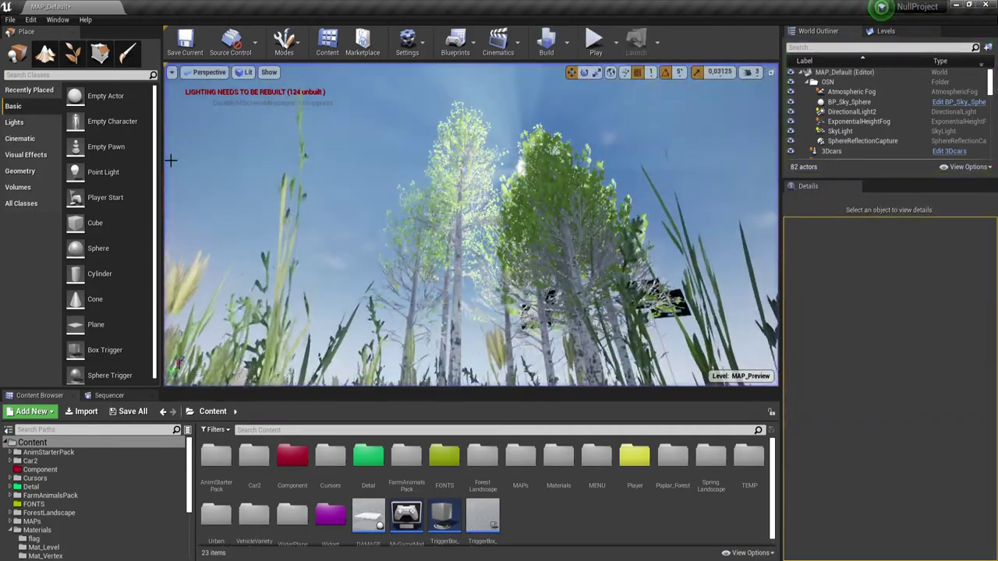
{"action": "left_click", "coordinate": [857, 111]}
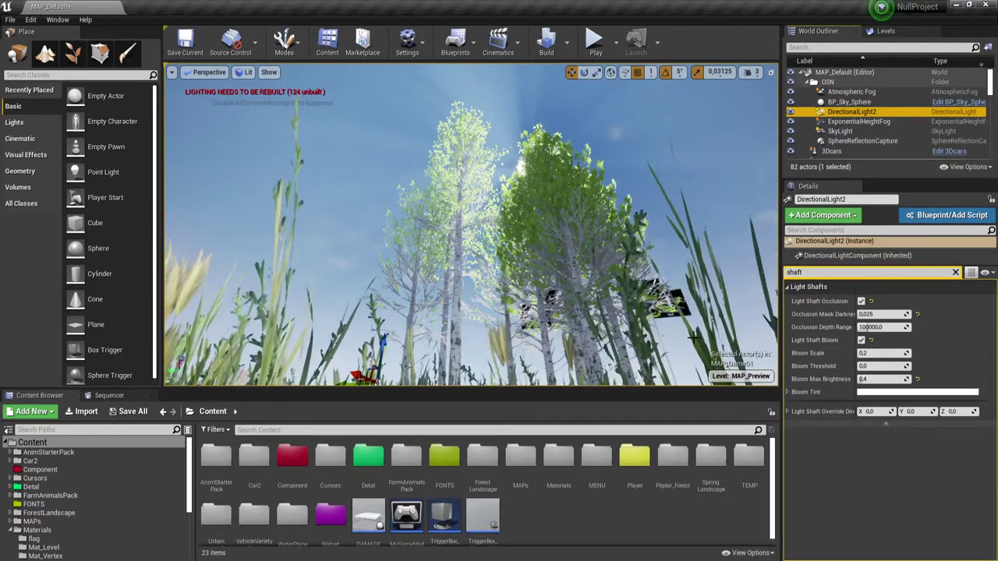
{"action": "left_click", "coordinate": [884, 380]}
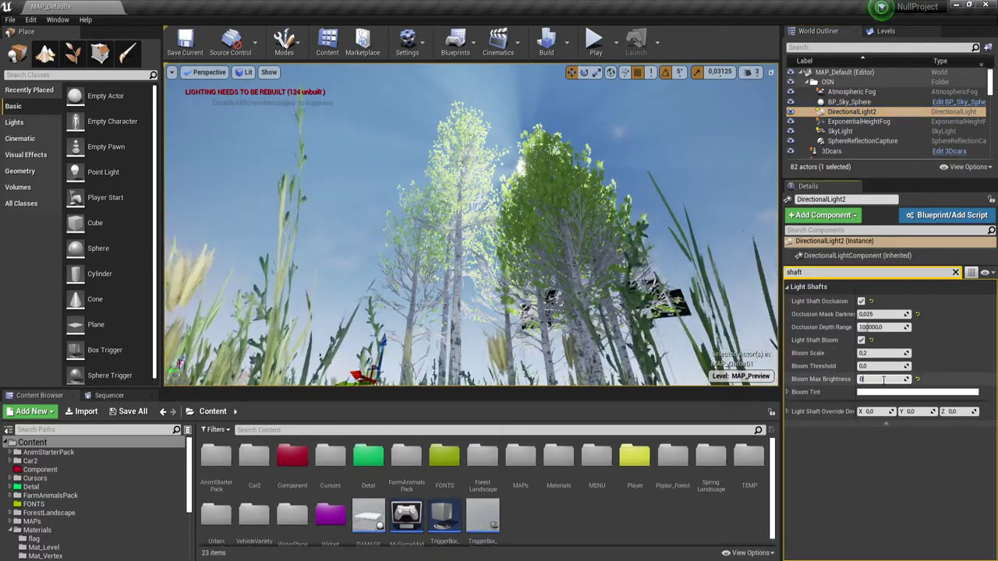
{"action": "type", "text": ".1"}
{"action": "type", "text": "0.001"}
{"action": "key", "text": "Return"}
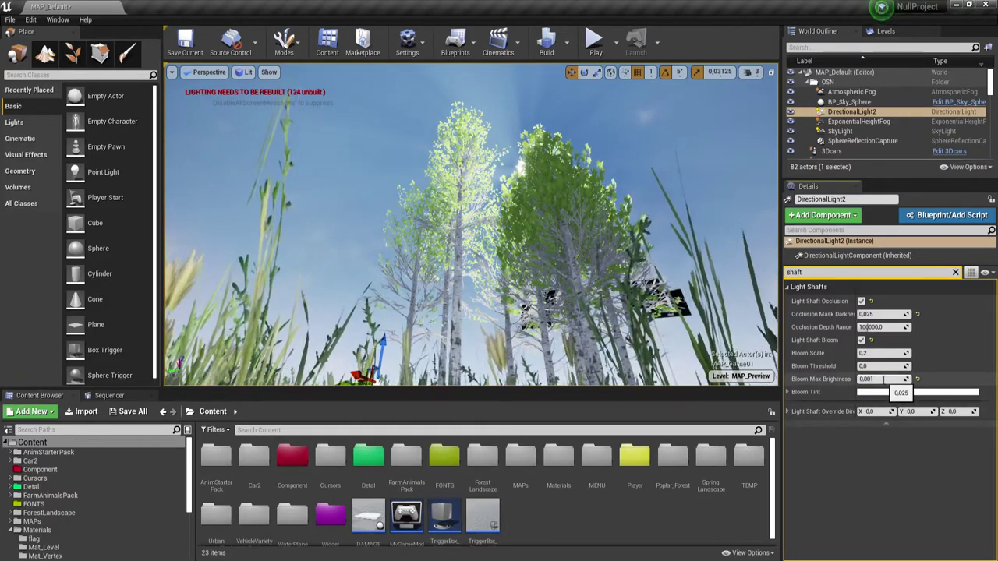
Step: Play the level and run the character past the wall into the birch forest
{"action": "left_click", "coordinate": [594, 43]}
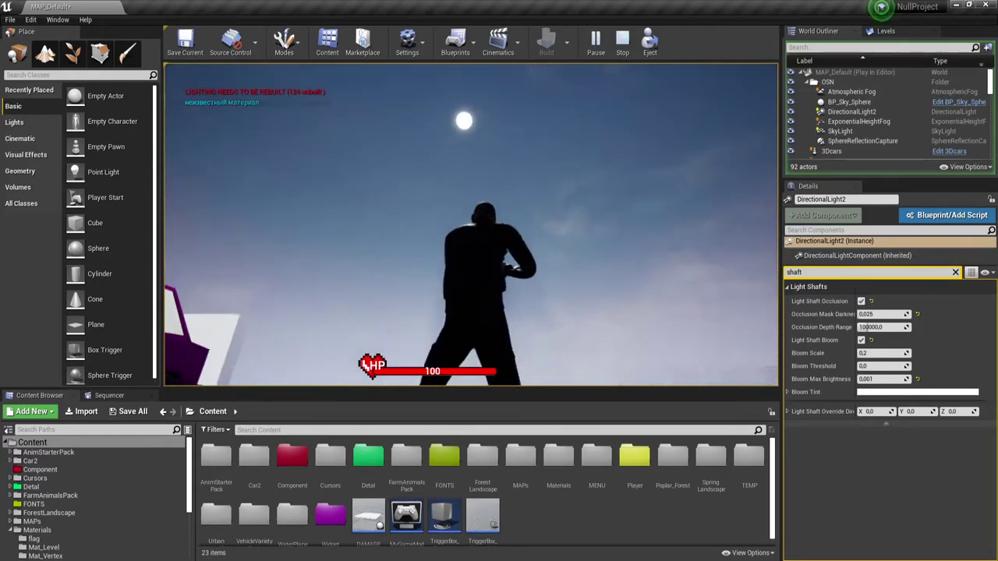
{"action": "key", "text": "w"}
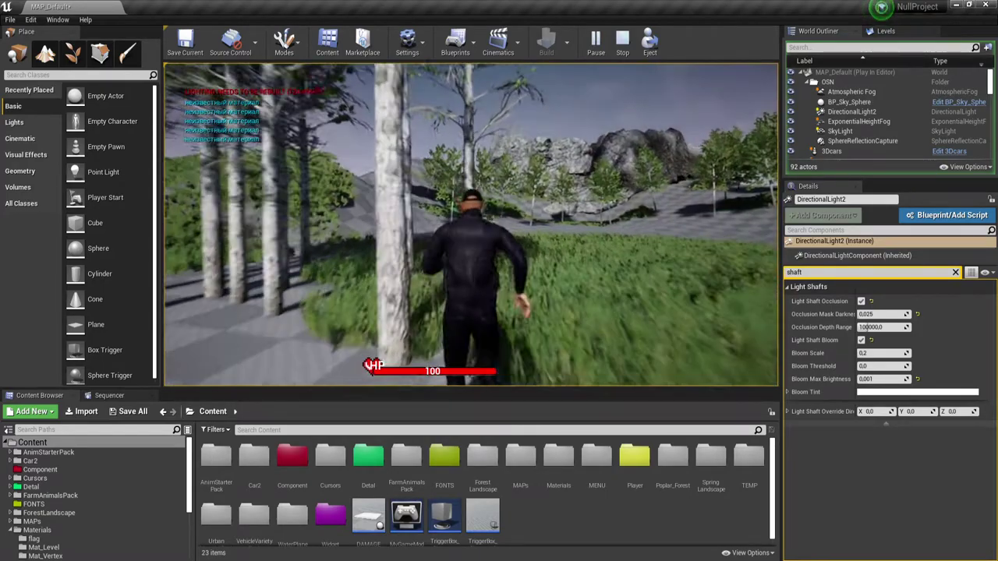